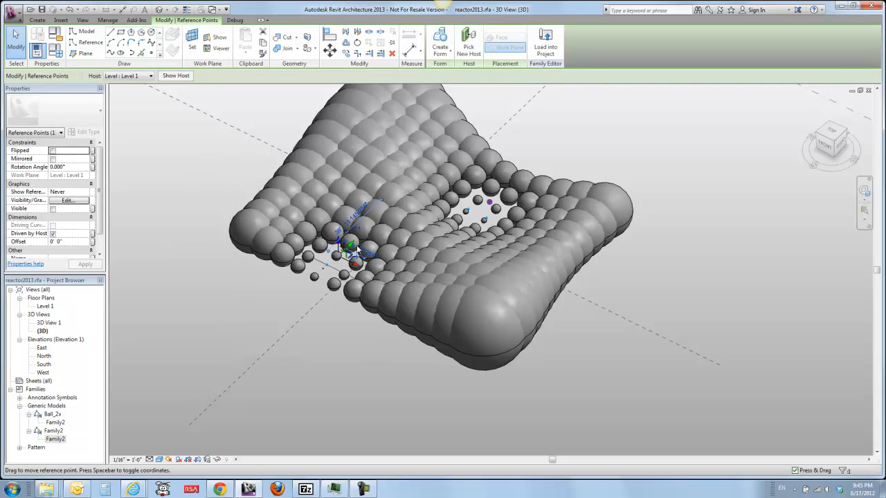
- Move the reference point near the front edge further into the sphere array to test how the spheres react
{"action": "left_click_drag", "start_coordinate": [350, 247], "coordinate": [354, 354]}
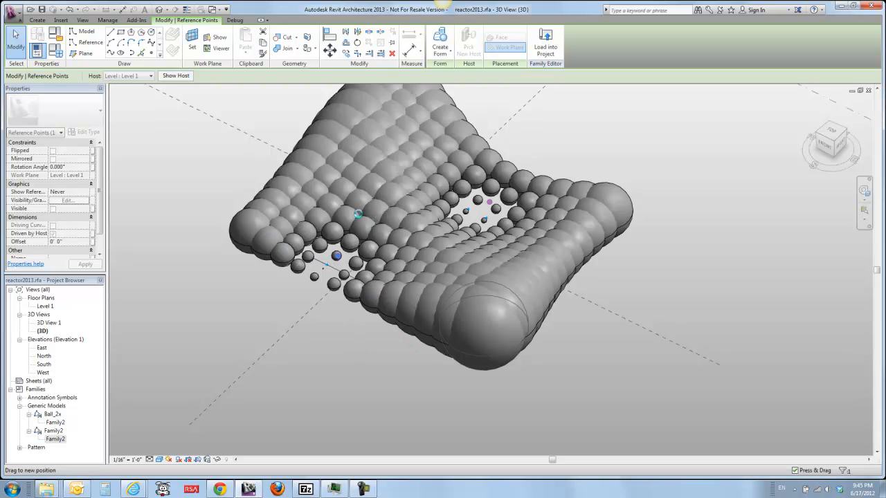
{"action": "mouse_move", "coordinate": [385, 233]}
{"action": "left_mouse_down"}
{"action": "mouse_move", "coordinate": [370, 213]}
{"action": "mouse_move", "coordinate": [377, 221]}
{"action": "left_mouse_up"}
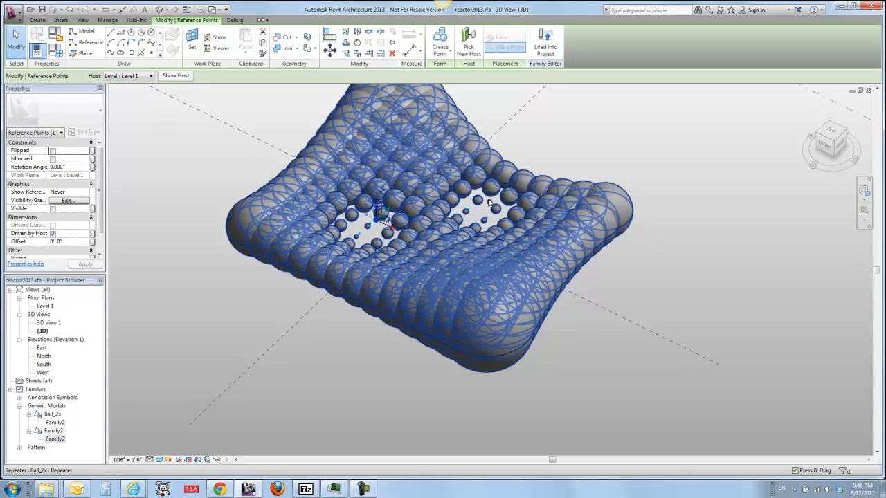
{"action": "left_click_drag", "start_coordinate": [379, 211], "coordinate": [530, 180]}
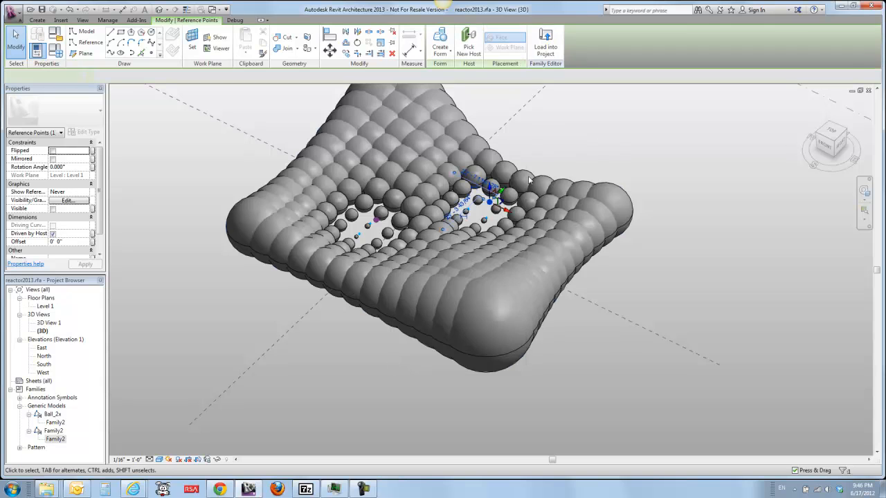
{"action": "middle_click_drag", "start_coordinate": [251, 326], "coordinate": [251, 306], "text": "shift"}
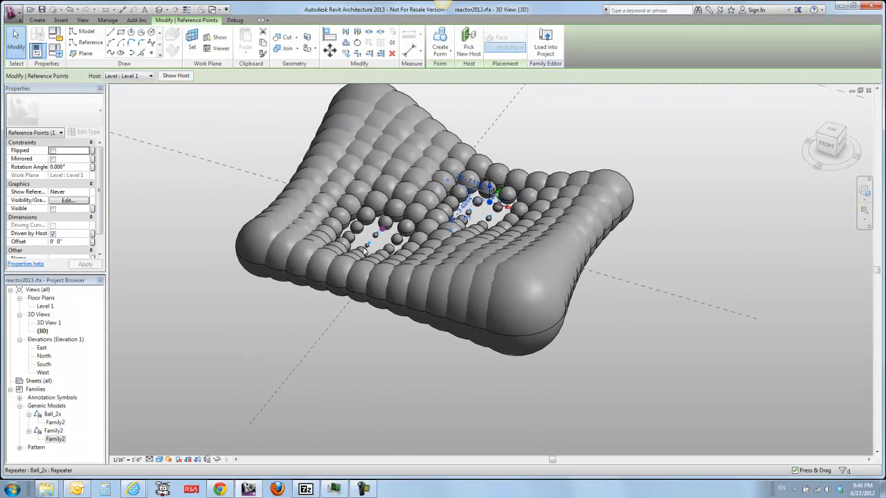
{"action": "middle_click_drag", "start_coordinate": [377, 342], "coordinate": [459, 369], "text": "shift"}
- Delete the Ball_2x repeater and the divided surface from the rectangular form
{"action": "left_click", "coordinate": [456, 361]}
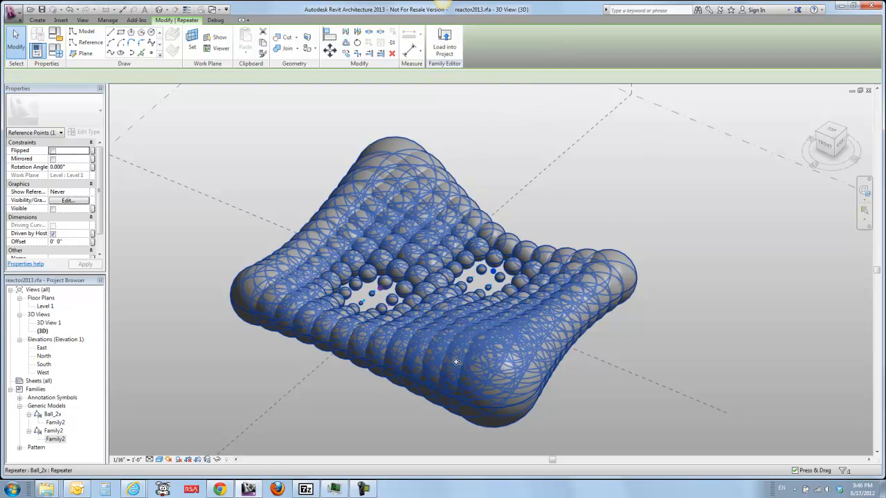
{"action": "key", "text": "Delete"}
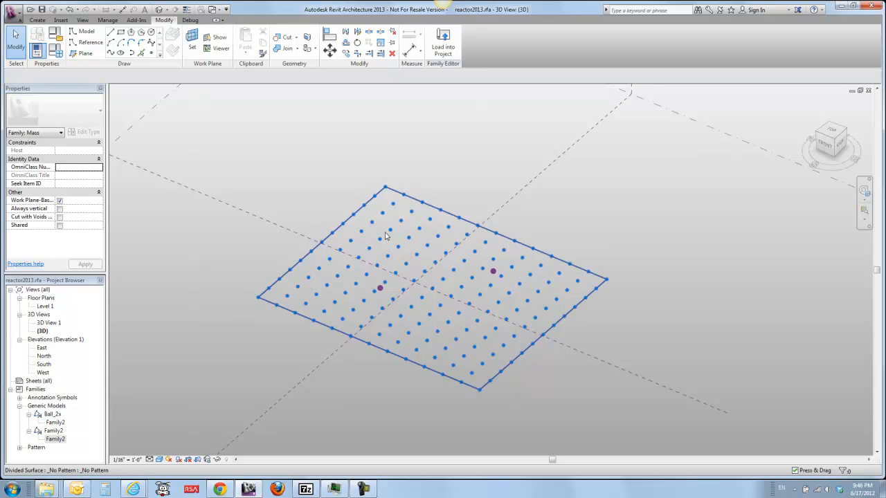
{"action": "middle_click_drag", "start_coordinate": [271, 340], "coordinate": [310, 364]}
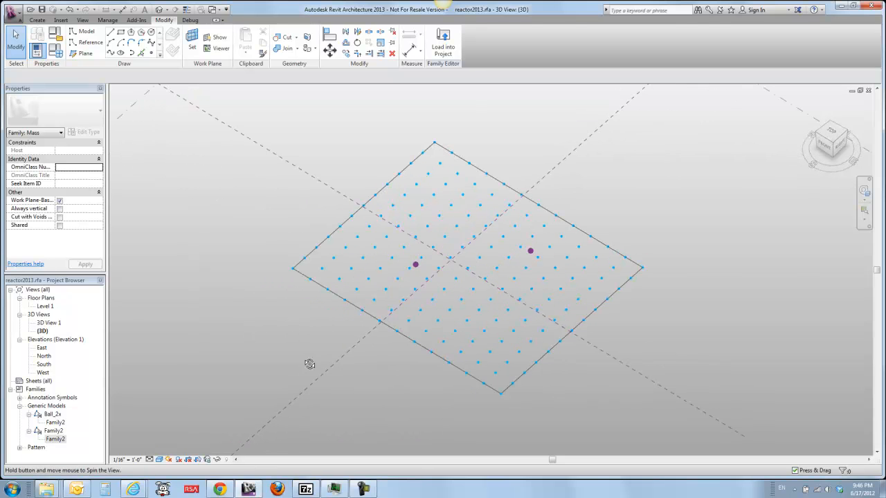
{"action": "left_click", "coordinate": [429, 307]}
{"action": "left_click", "coordinate": [379, 360]}
{"action": "mouse_move", "coordinate": [367, 380]}
{"action": "left_mouse_down"}
{"action": "mouse_move", "coordinate": [510, 172]}
{"action": "mouse_move", "coordinate": [580, 158]}
{"action": "left_mouse_up"}
{"action": "left_click", "coordinate": [460, 262]}
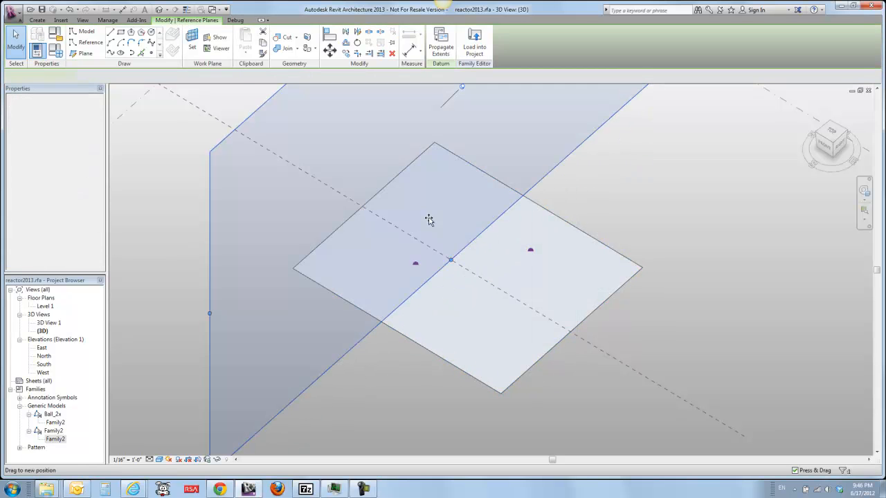
- Move the two reference points off the rectangular surface, placing one beyond each of two opposite edges
{"action": "left_click", "coordinate": [375, 367]}
{"action": "left_click_drag", "start_coordinate": [346, 411], "coordinate": [475, 202]}
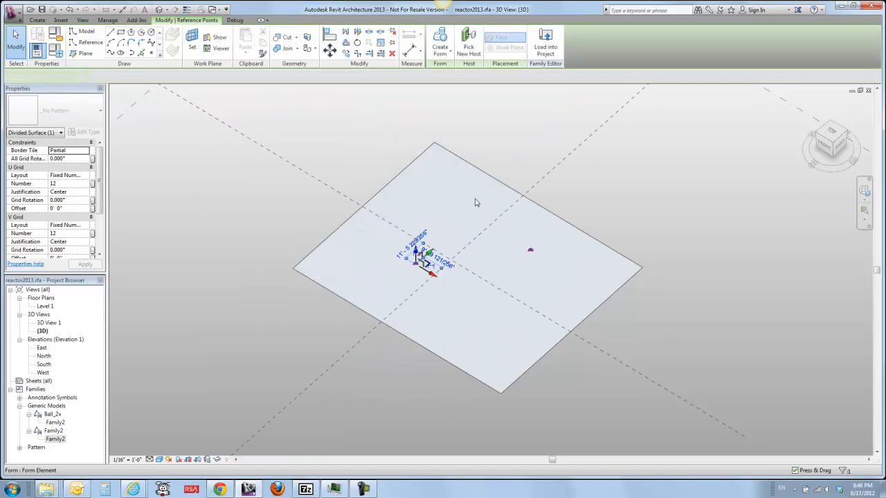
{"action": "left_click_drag", "start_coordinate": [418, 256], "coordinate": [308, 356]}
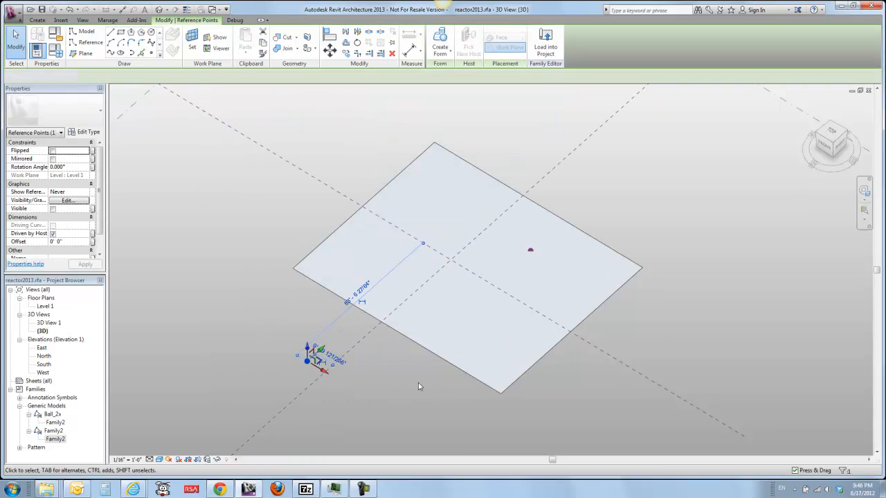
{"action": "left_click", "coordinate": [512, 416]}
{"action": "left_click_drag", "start_coordinate": [512, 415], "coordinate": [588, 165]}
{"action": "left_click_drag", "start_coordinate": [548, 238], "coordinate": [662, 134]}
{"action": "left_click", "coordinate": [685, 299]}
{"action": "middle_click_drag", "start_coordinate": [308, 359], "coordinate": [269, 317], "text": "shift"}
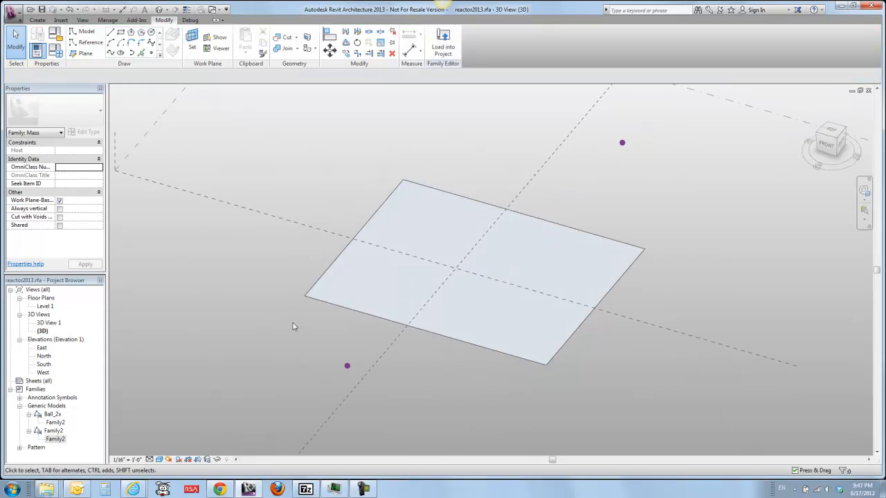
- Divide the rectangular form's surface and set both the U grid and V grid numbers to 6
{"action": "left_click_drag", "start_coordinate": [297, 392], "coordinate": [372, 331]}
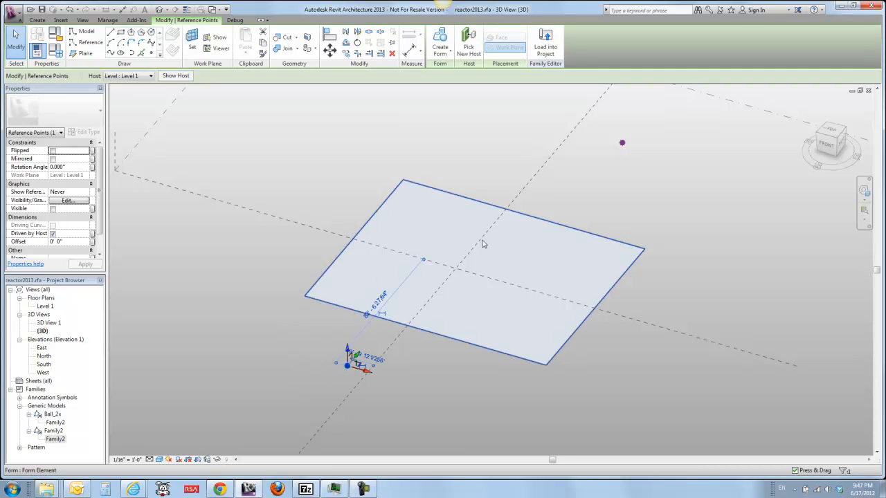
{"action": "left_click", "coordinate": [385, 273]}
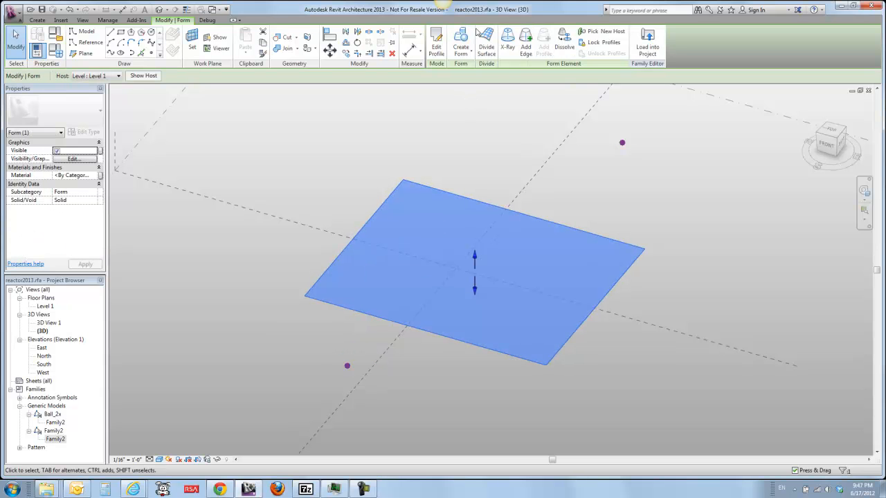
{"action": "left_click", "coordinate": [487, 41]}
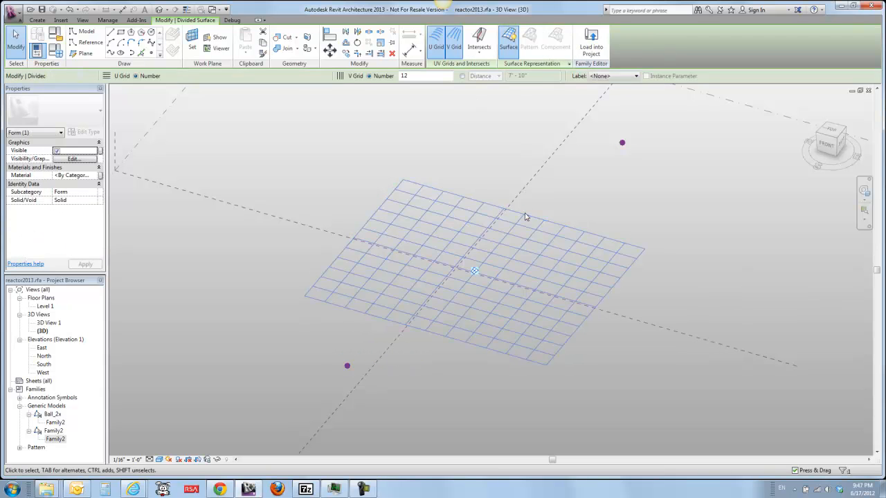
{"action": "left_click", "coordinate": [63, 183]}
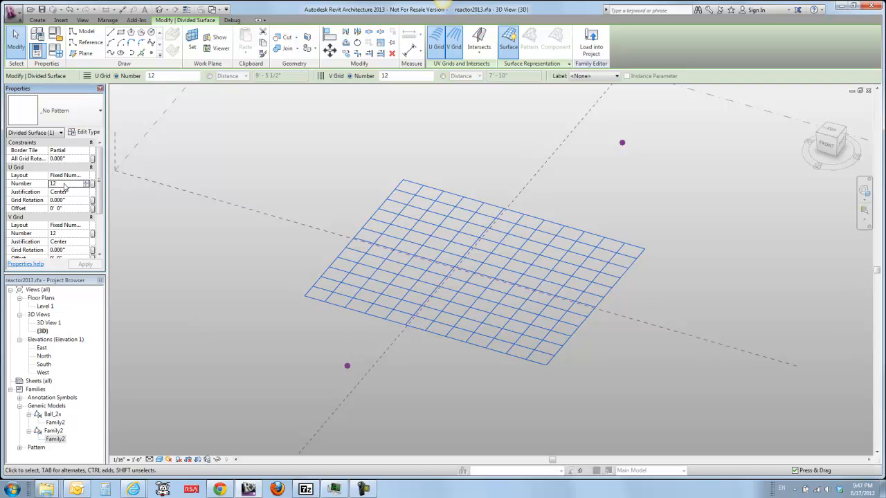
{"action": "left_click", "coordinate": [67, 233]}
{"action": "type", "text": "6"}
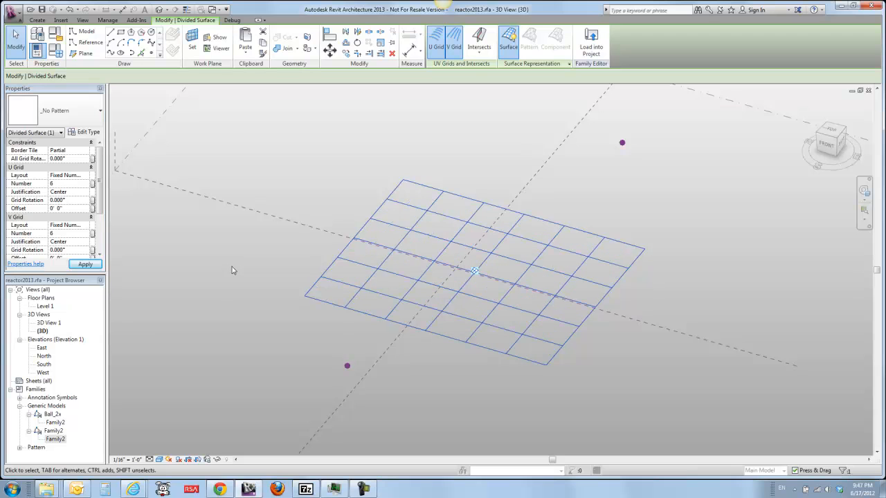
- Turn on Nodes in the divided surface's surface representation
{"action": "middle_click_drag", "start_coordinate": [252, 266], "coordinate": [213, 283], "text": "shift"}
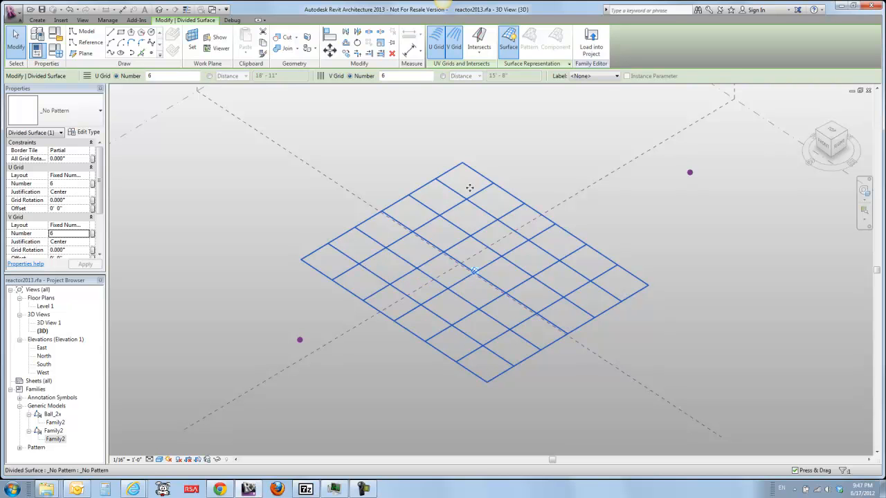
{"action": "left_click", "coordinate": [570, 64]}
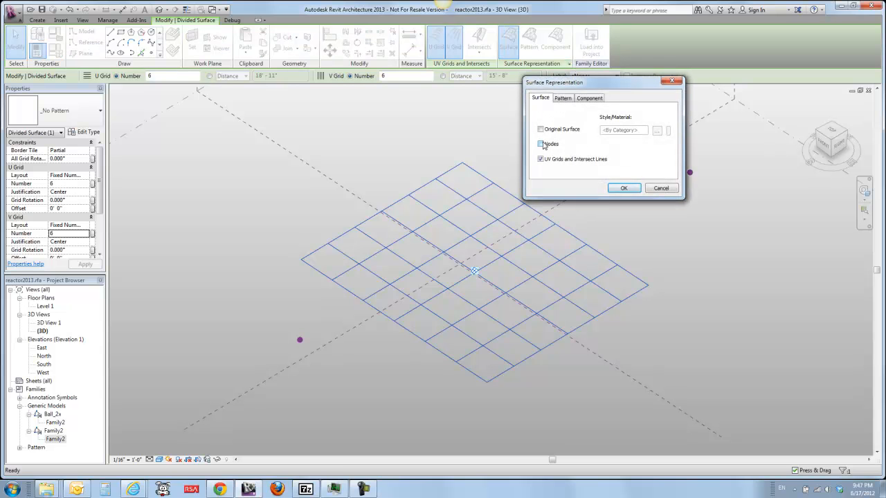
{"action": "left_click", "coordinate": [541, 144]}
{"action": "left_click", "coordinate": [623, 188]}
{"action": "left_click", "coordinate": [228, 263]}
{"action": "middle_click_drag", "start_coordinate": [228, 292], "coordinate": [272, 275], "text": "shift"}
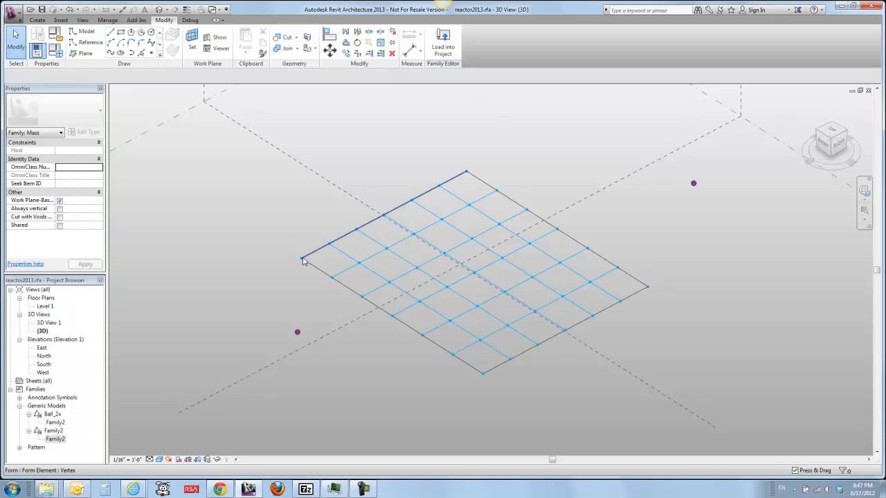
- Create a new family from the Generic Model Adaptive.rft template
{"action": "left_click", "coordinate": [12, 12]}
{"action": "mouse_move", "coordinate": [33, 47]}
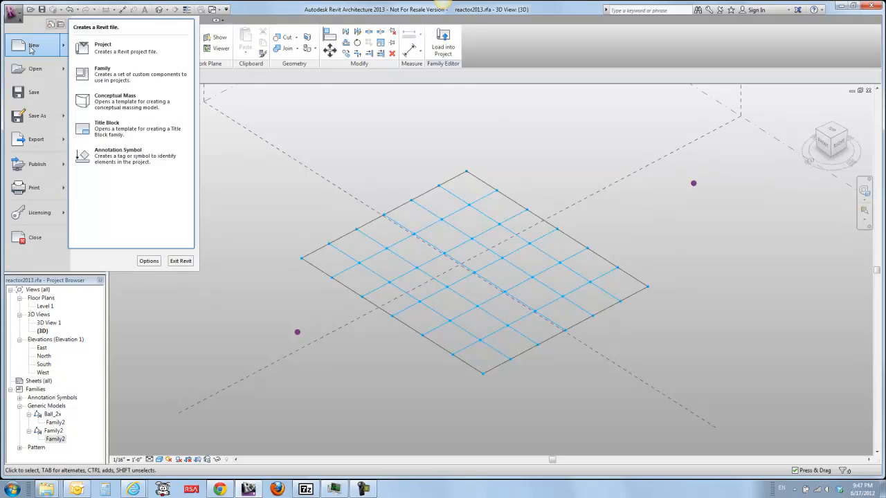
{"action": "left_click", "coordinate": [114, 75]}
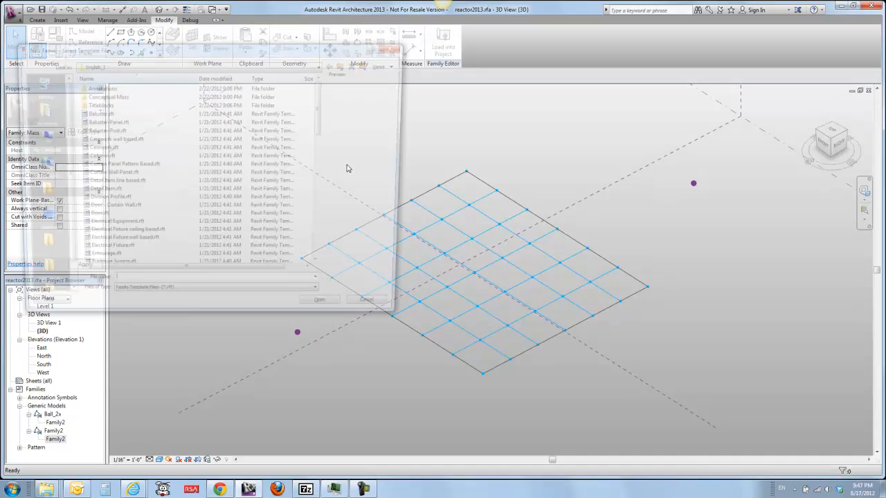
{"action": "type", "text": "generic Model Adaptive.rft"}
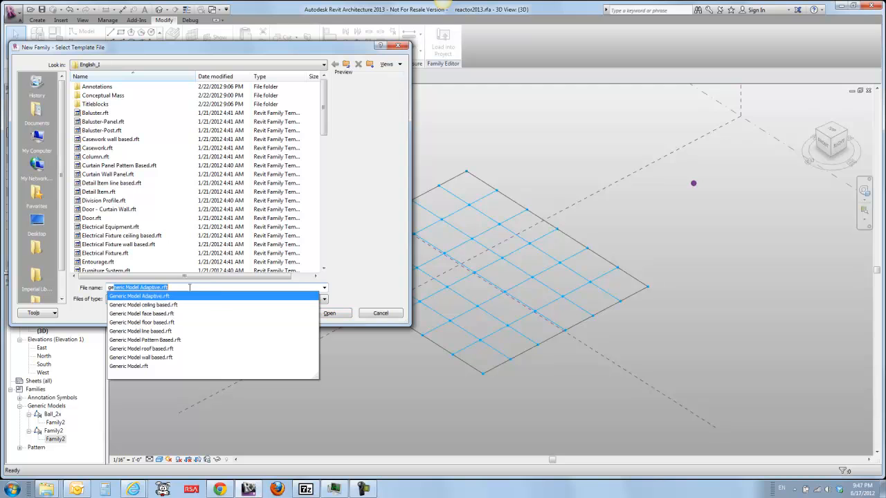
{"action": "left_click", "coordinate": [349, 291]}
{"action": "left_click", "coordinate": [335, 315]}
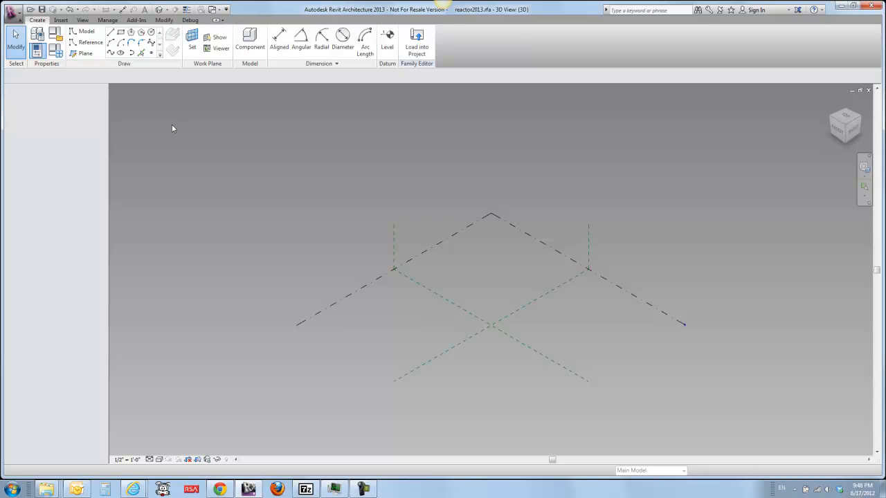
- Place two reference points on the reference level, on either side of the centre planes' intersection
{"action": "left_click", "coordinate": [152, 53]}
{"action": "left_click", "coordinate": [393, 331]}
{"action": "left_click", "coordinate": [520, 282]}
{"action": "left_click", "coordinate": [475, 346]}
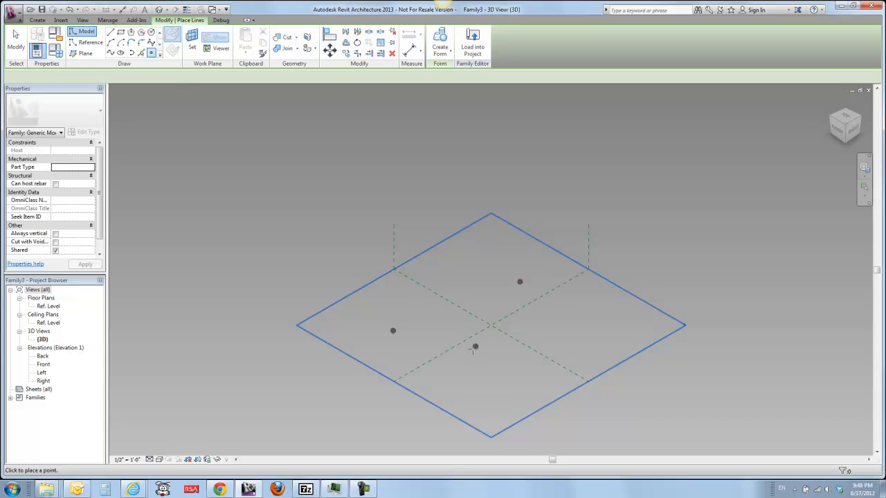
{"action": "key", "text": "Escape"}
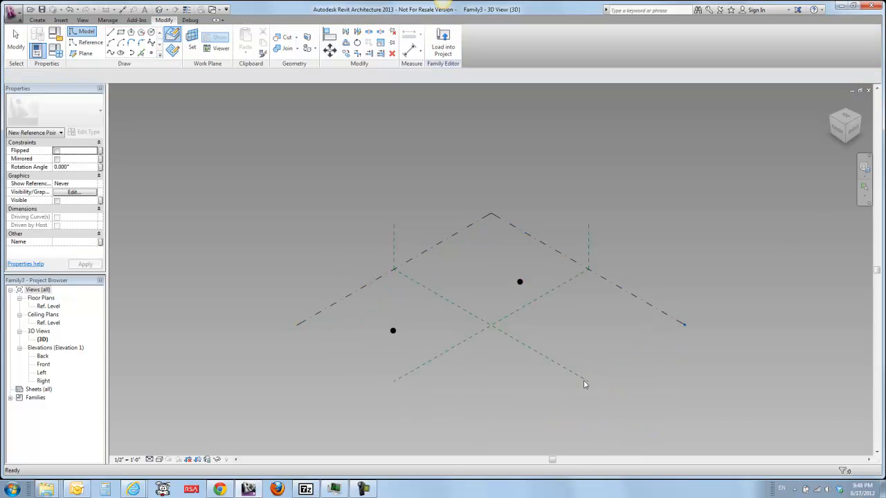
{"action": "key", "text": "Escape"}
- Convert both reference points into adaptive placement points
{"action": "left_click_drag", "start_coordinate": [320, 212], "coordinate": [619, 402]}
{"action": "left_click_drag", "start_coordinate": [326, 200], "coordinate": [566, 357]}
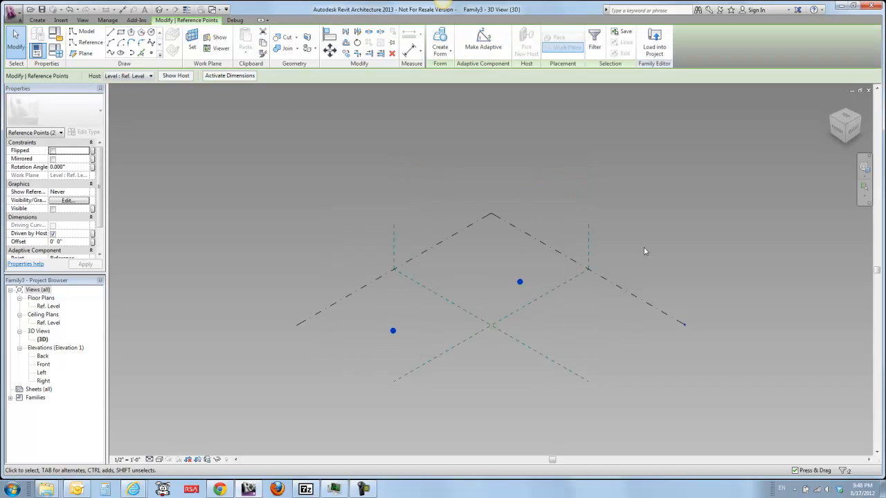
{"action": "left_click", "coordinate": [483, 41]}
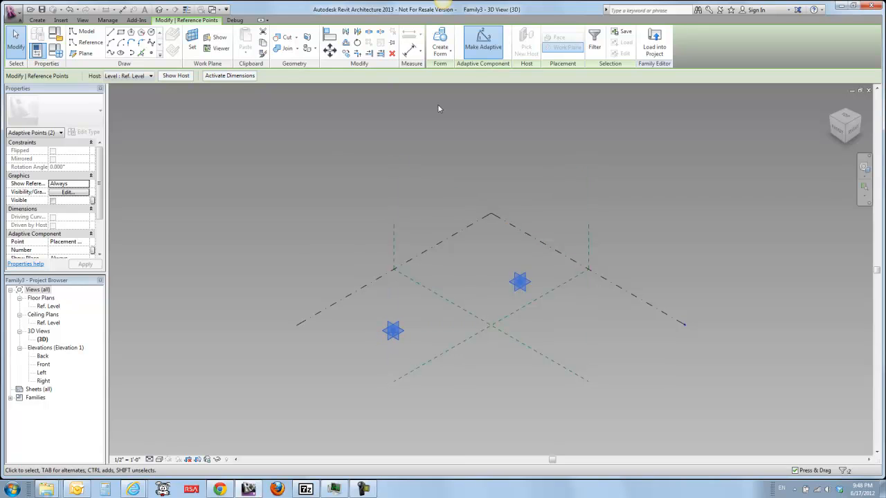
- Add an aligned dimension between the two adaptive points, with its line offset in front of them
{"action": "left_click", "coordinate": [410, 50]}
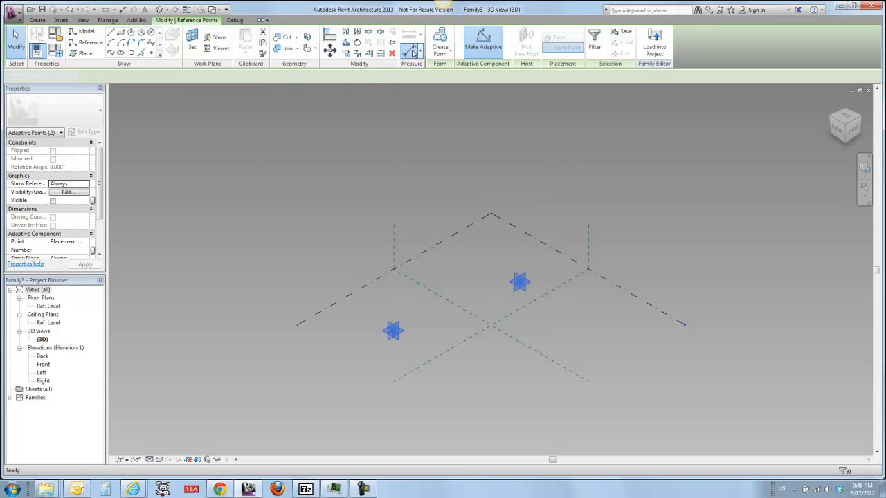
{"action": "left_click", "coordinate": [393, 331]}
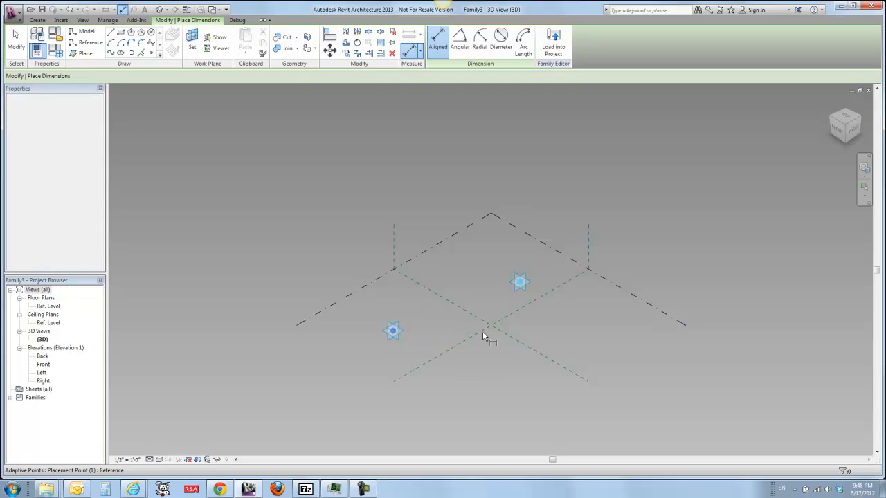
{"action": "left_click", "coordinate": [520, 284]}
{"action": "left_click", "coordinate": [486, 368]}
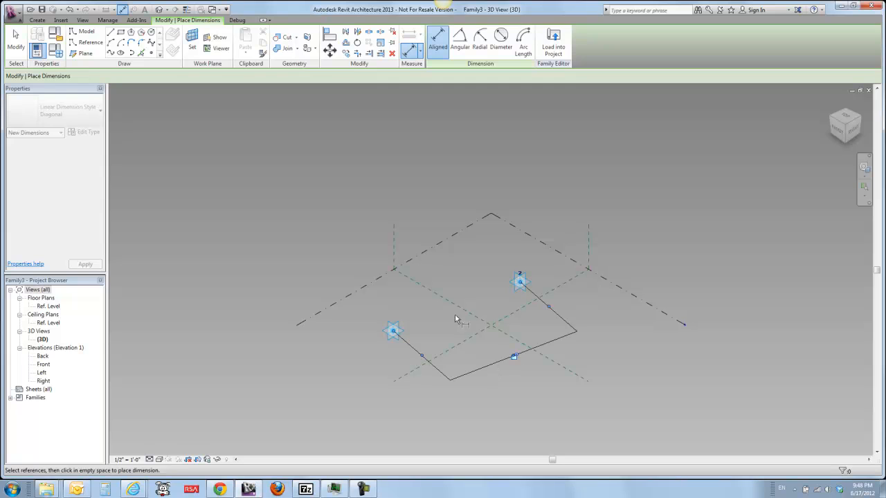
{"action": "key", "text": "Escape"}
{"action": "key", "text": "Escape"}
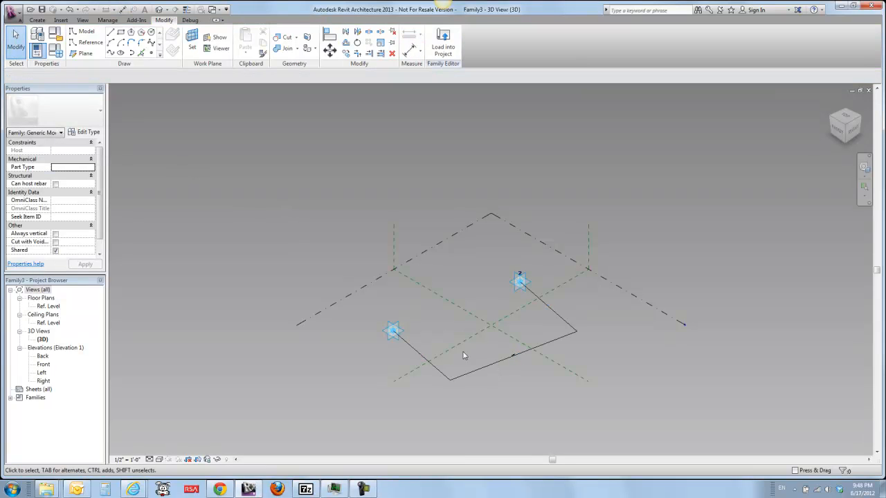
- Label the dimension between the adaptive points with a new instance reporting parameter named dist
{"action": "left_click", "coordinate": [490, 366]}
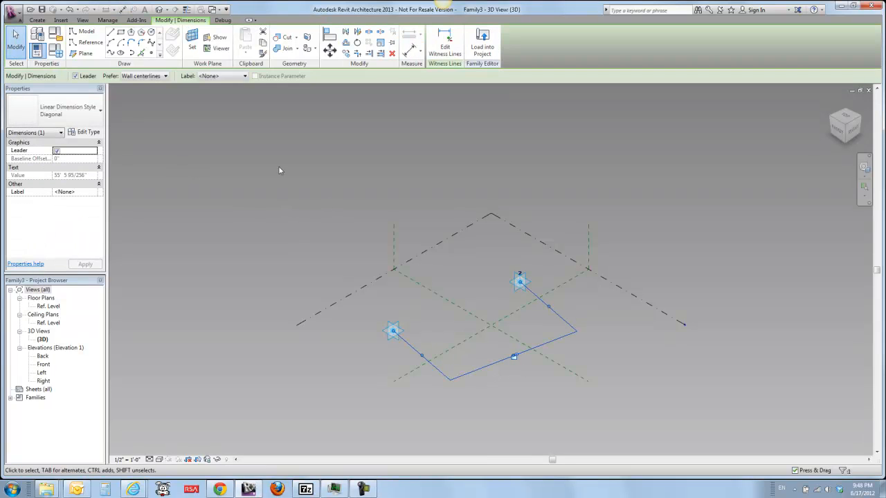
{"action": "left_click", "coordinate": [245, 75]}
{"action": "left_click", "coordinate": [237, 93]}
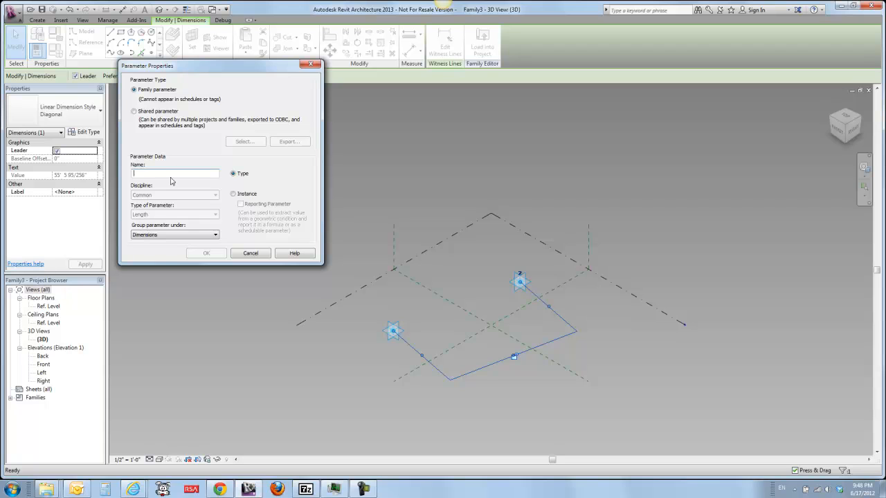
{"action": "type", "text": "distan"}
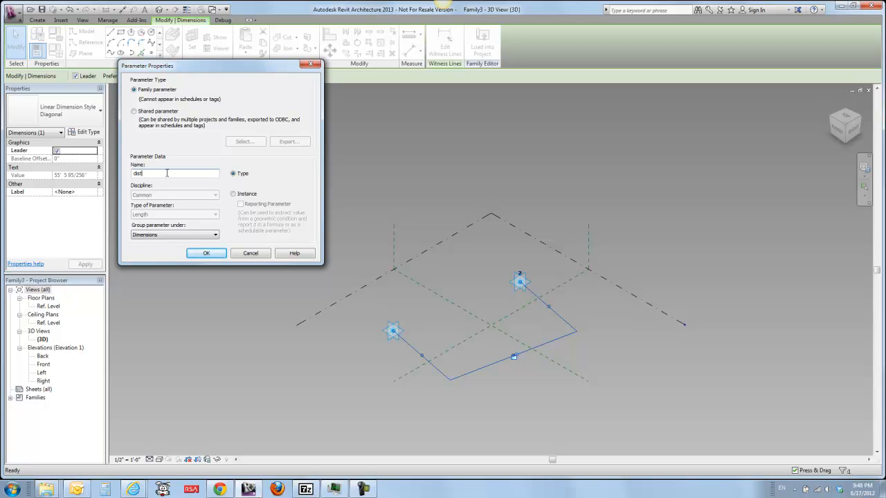
{"action": "left_click", "coordinate": [234, 195]}
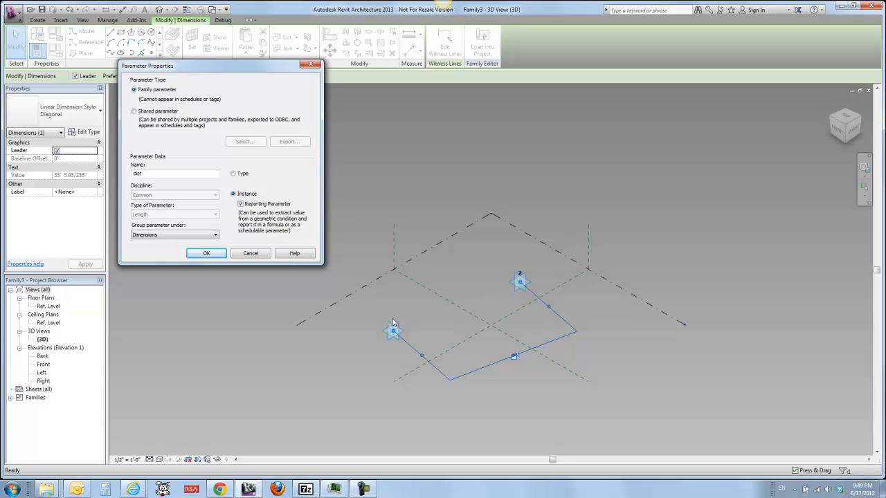
{"action": "left_click", "coordinate": [206, 254]}
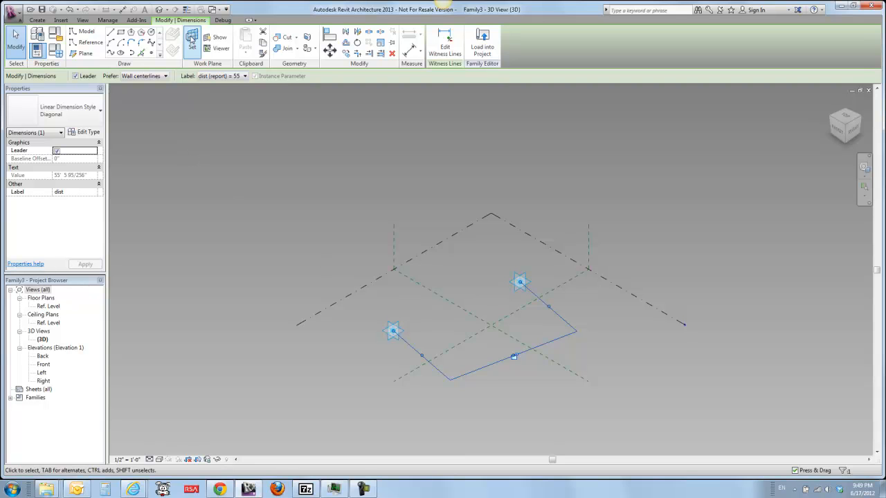
- Draw a model circle of about 34' radius centred on adaptive point 2, using that point's horizontal plane as the work plane
{"action": "left_click", "coordinate": [151, 33]}
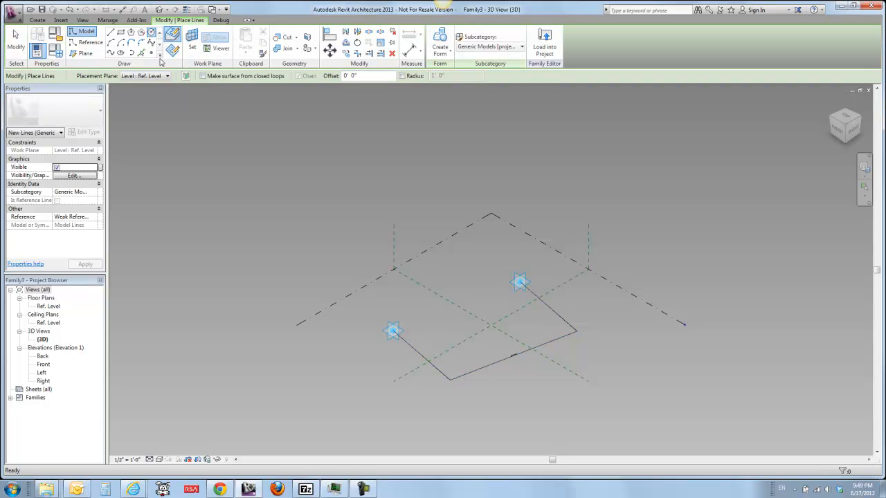
{"action": "left_click", "coordinate": [192, 38]}
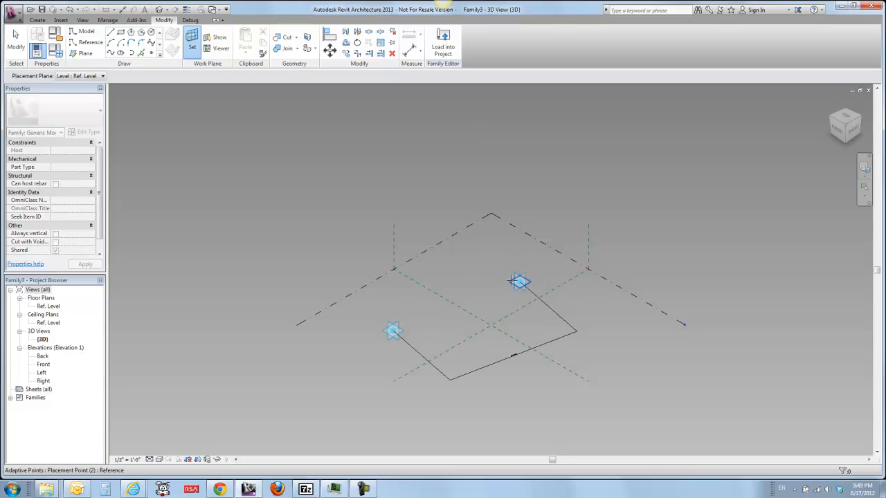
{"action": "left_click", "coordinate": [519, 282]}
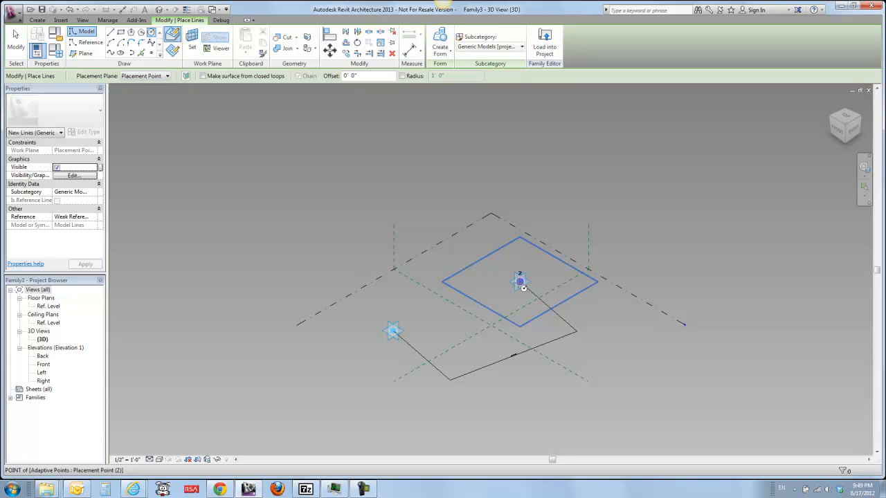
{"action": "left_click", "coordinate": [523, 283]}
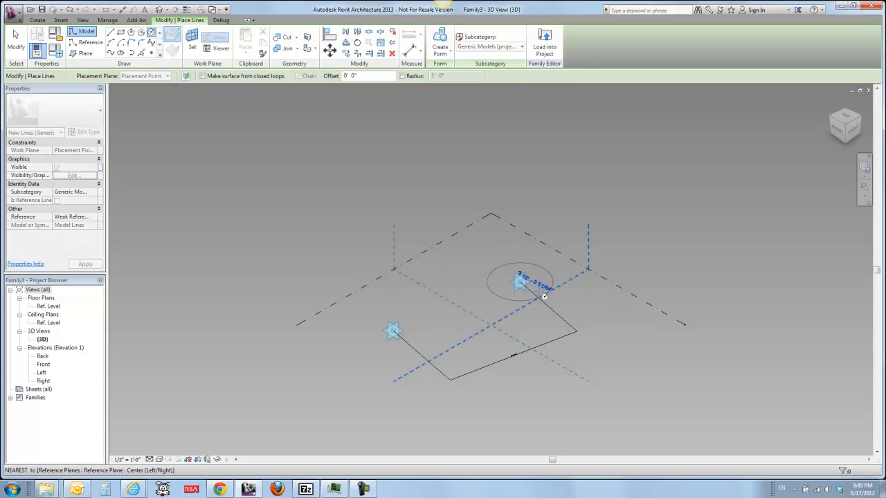
{"action": "left_click", "coordinate": [610, 310]}
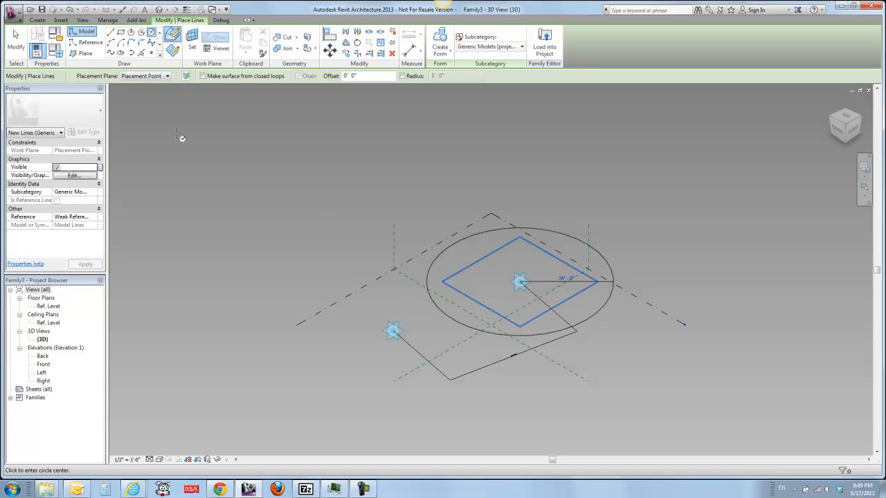
{"action": "left_click", "coordinate": [18, 46]}
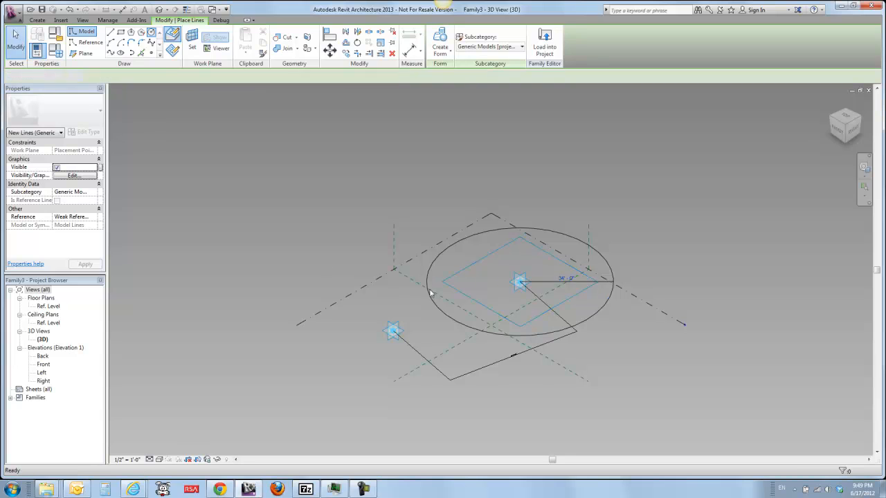
- Label the circle's radius dimension with a new non-reporting instance parameter named rad
{"action": "left_click", "coordinate": [581, 282]}
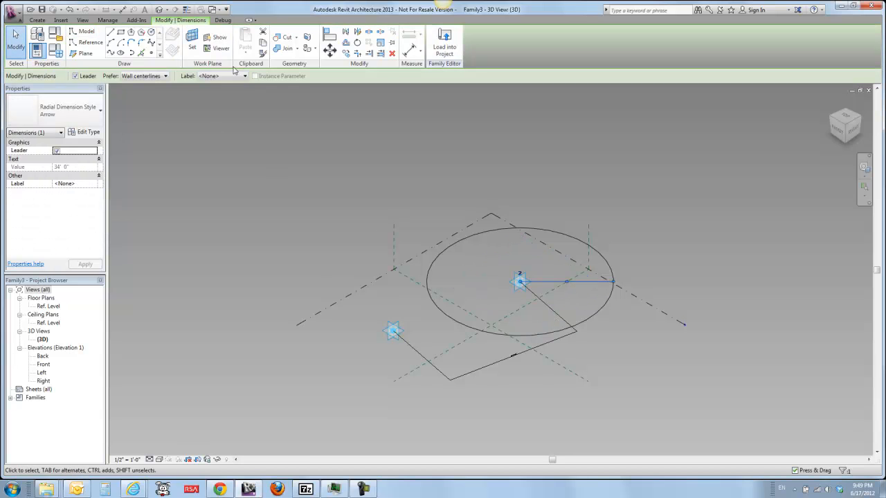
{"action": "left_click", "coordinate": [243, 76]}
{"action": "left_click", "coordinate": [235, 92]}
{"action": "type", "text": "r"}
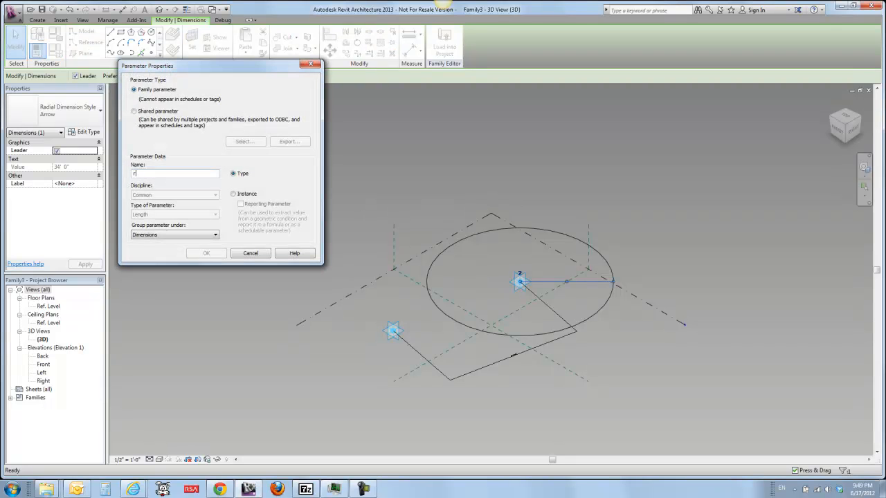
{"action": "type", "text": "ad"}
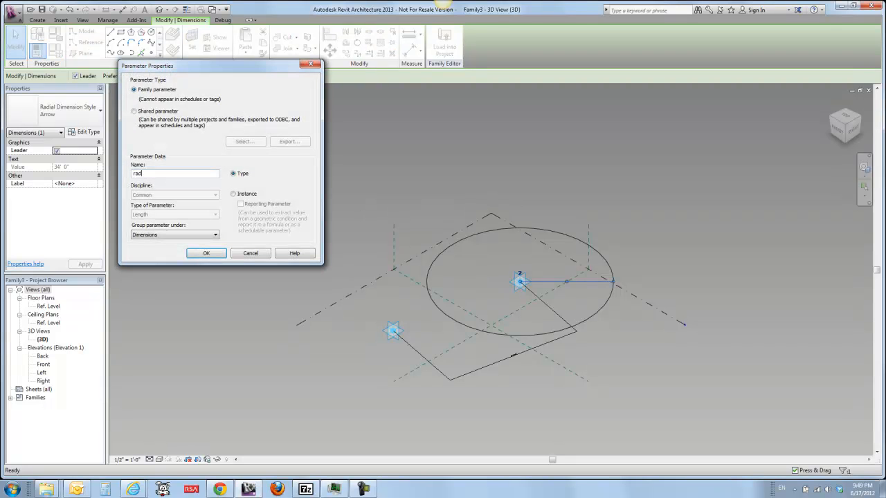
{"action": "left_click", "coordinate": [233, 194]}
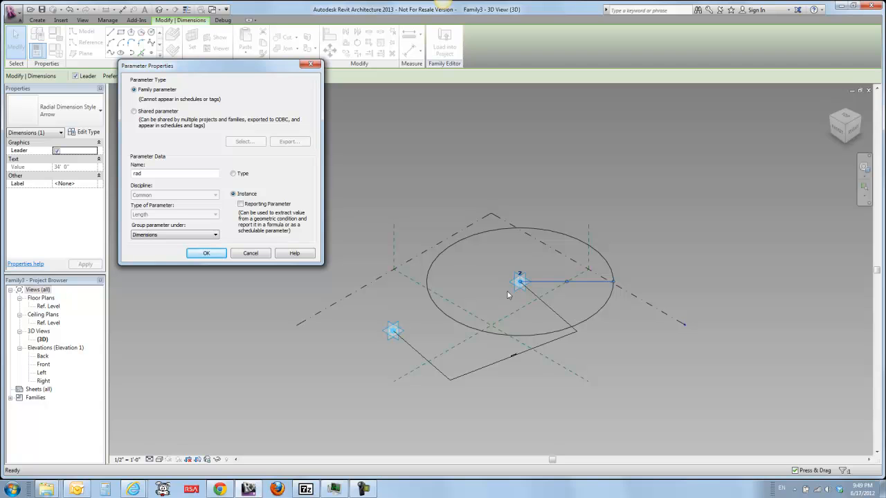
{"action": "left_click", "coordinate": [206, 252]}
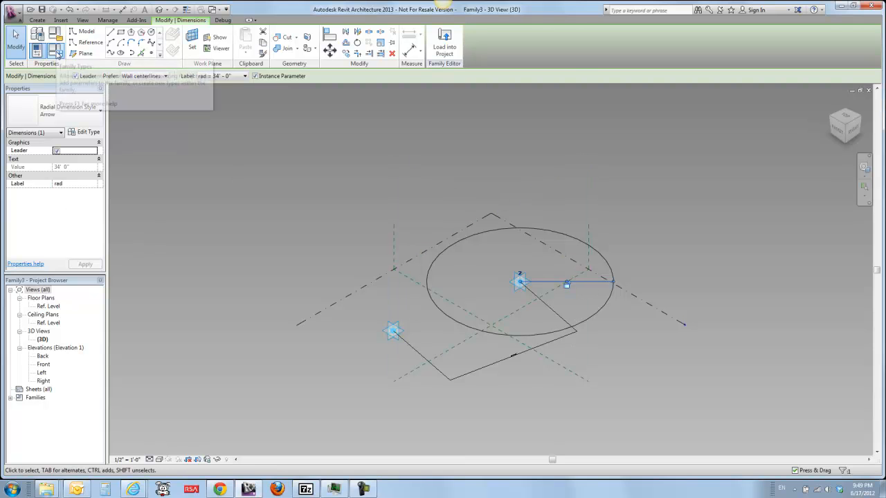
- Drive the rad parameter with the formula dist / 10 in the family types
{"action": "left_click", "coordinate": [57, 54]}
{"action": "left_click_drag", "start_coordinate": [86, 78], "coordinate": [116, 77]}
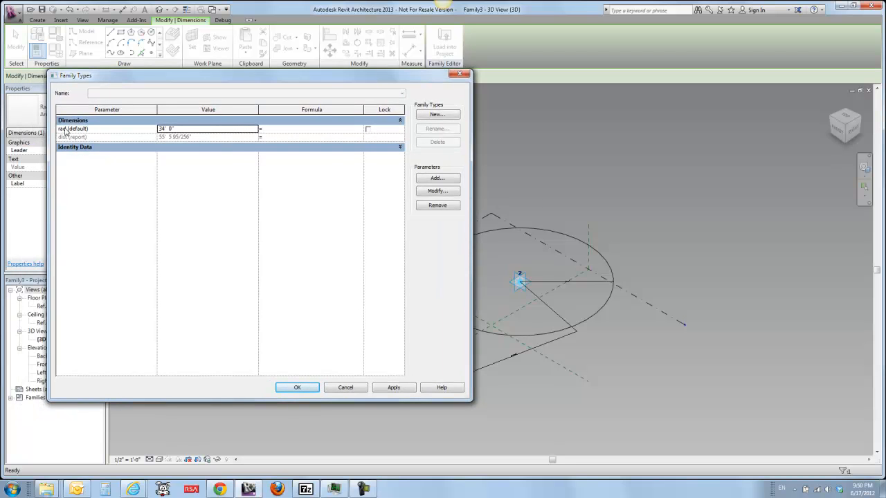
{"action": "left_click", "coordinate": [283, 129]}
{"action": "key", "text": "Return"}
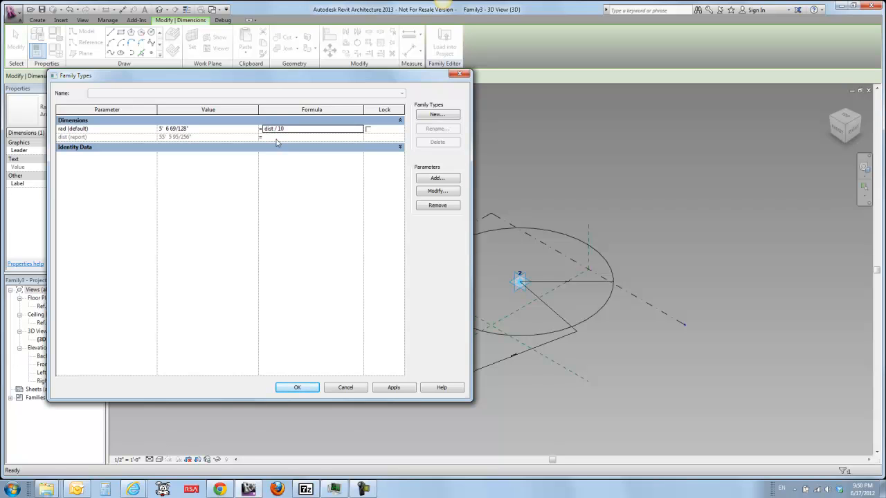
{"action": "left_click", "coordinate": [298, 388]}
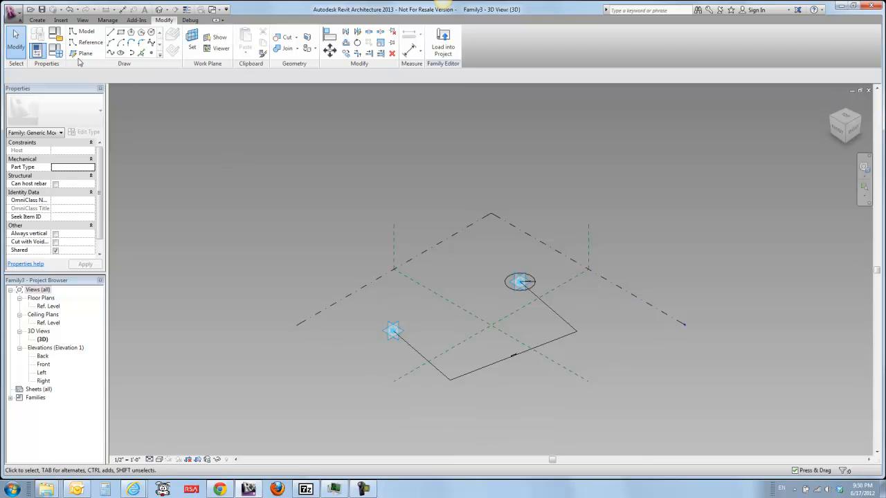
- Review the parameter values, and move adaptive point 1 farther from point 2 to test the circle's response
{"action": "left_click", "coordinate": [54, 50]}
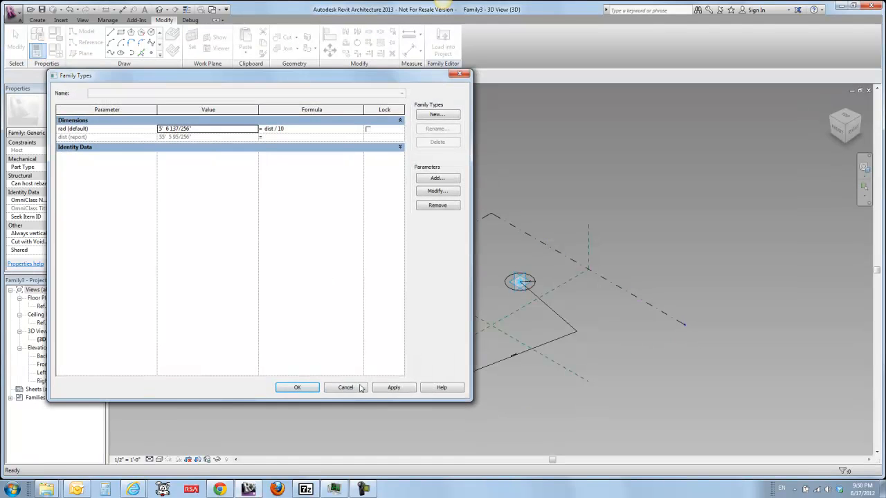
{"action": "left_click", "coordinate": [364, 387]}
{"action": "left_click_drag", "start_coordinate": [303, 260], "coordinate": [332, 366]}
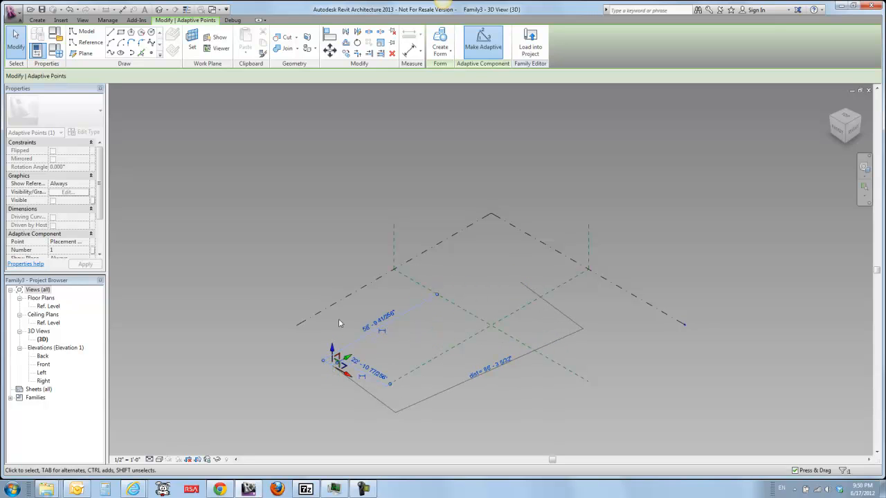
{"action": "left_click", "coordinate": [307, 244]}
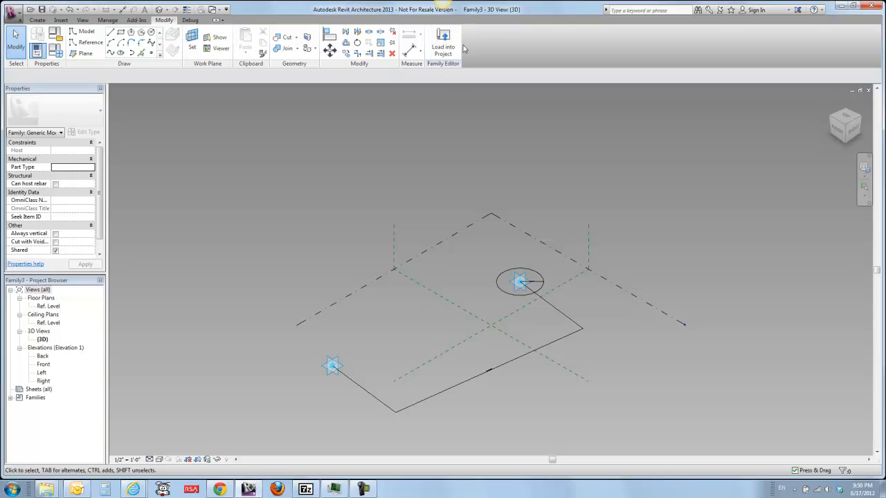
- Load the family into reactor2013.rfa and place one instance on Level 1, beside the divided surface
{"action": "left_click", "coordinate": [444, 34]}
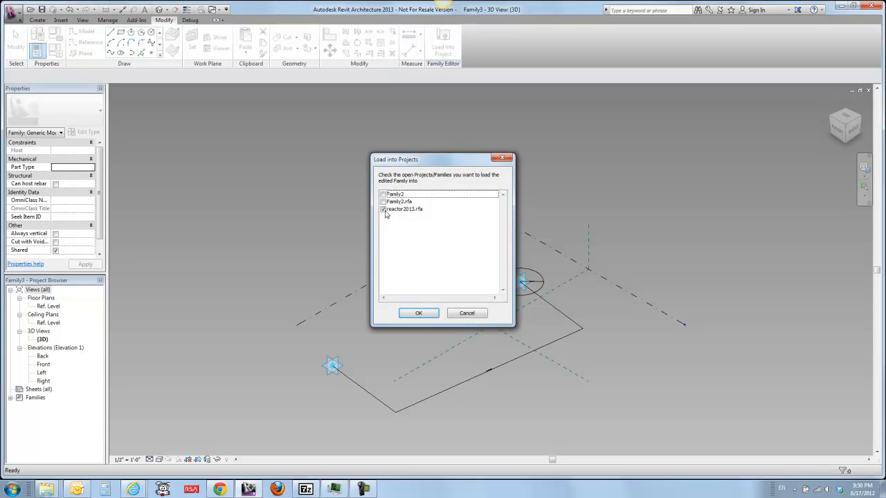
{"action": "left_click", "coordinate": [418, 313]}
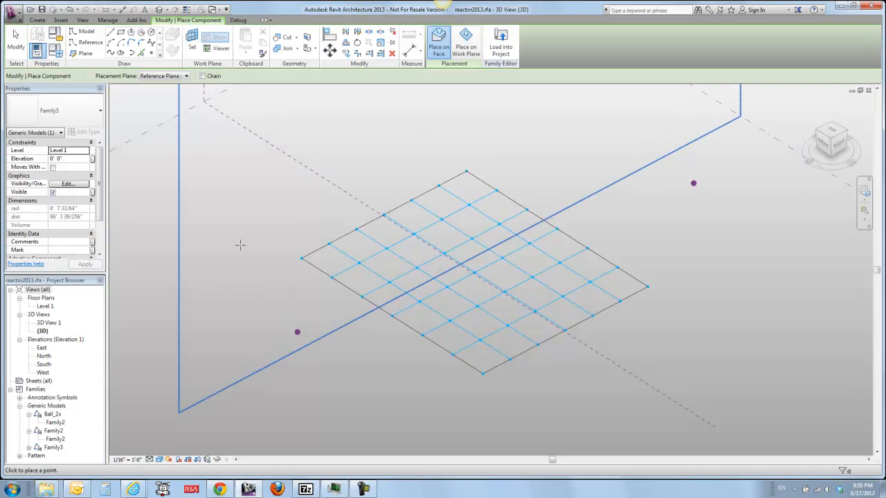
{"action": "key", "text": "Escape"}
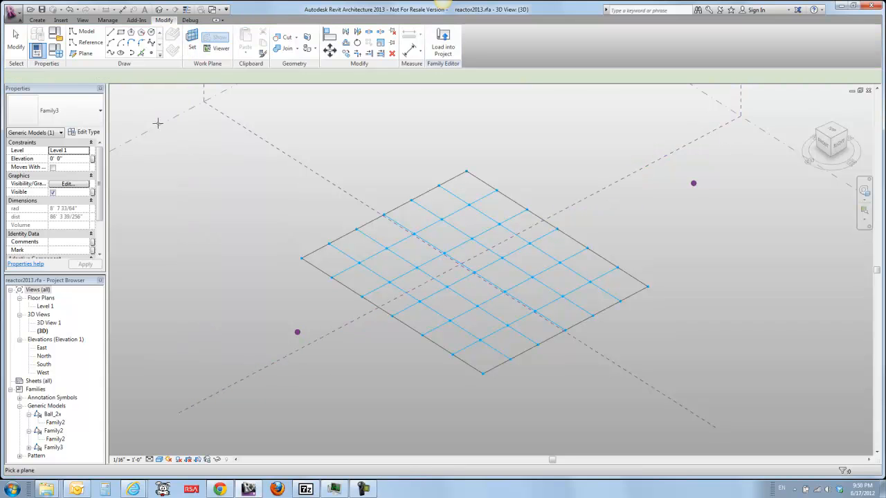
{"action": "left_click", "coordinate": [179, 213]}
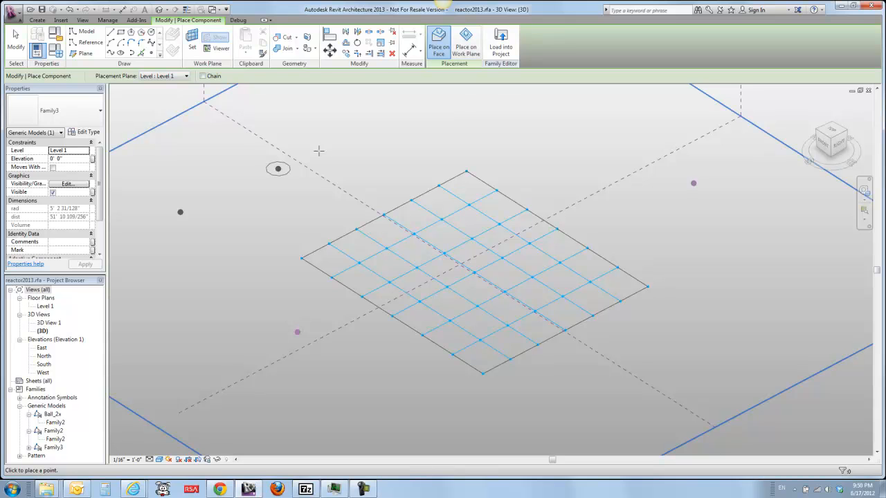
{"action": "key", "text": "Escape"}
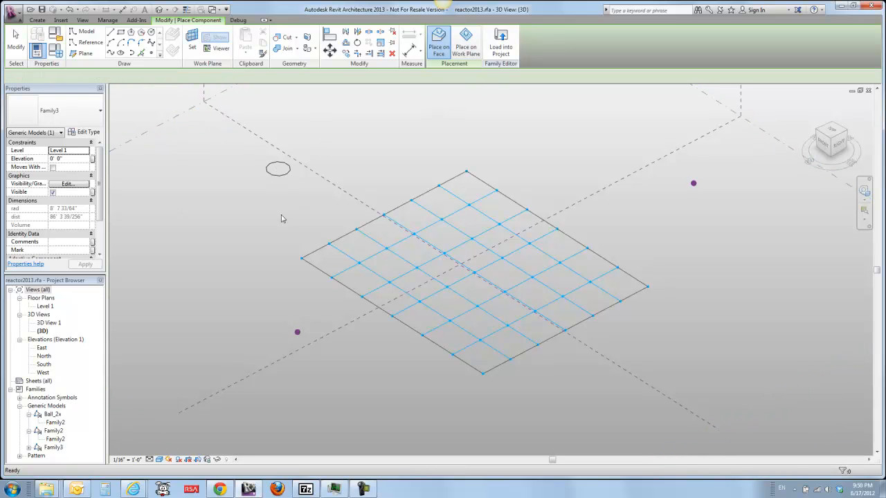
- Move the placed instance's adaptive points on Level 1 to test how the circle reacts to their distance
{"action": "left_click", "coordinate": [282, 179]}
{"action": "key", "text": "Escape"}
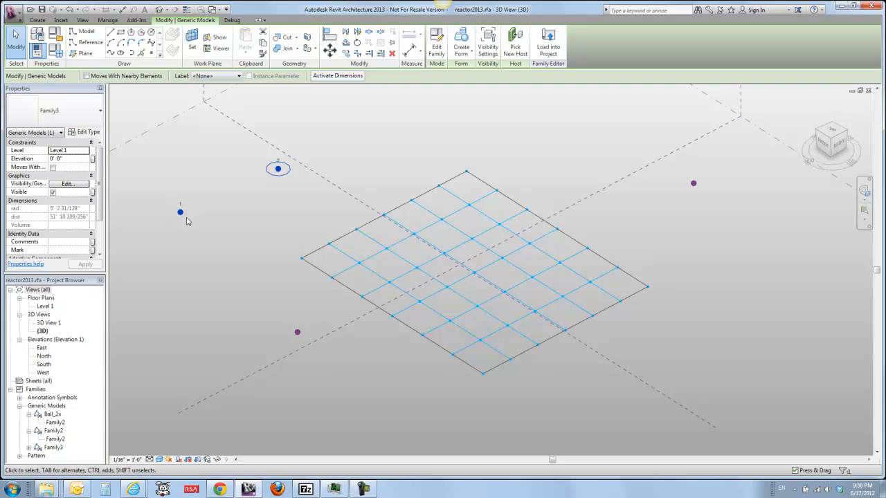
{"action": "left_click_drag", "start_coordinate": [182, 213], "coordinate": [178, 245]}
{"action": "left_click", "coordinate": [201, 231]}
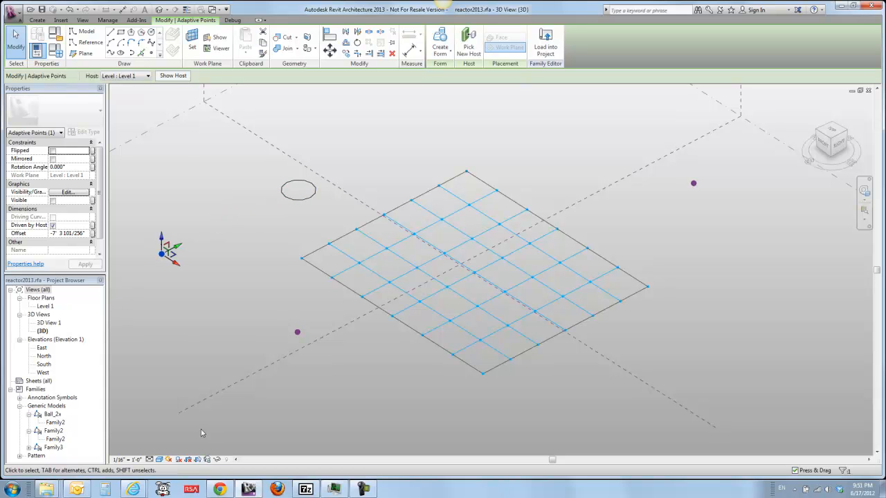
- Place a Family3 component with its first point on the front reference point and its second on a nearby node of the divided surface
{"action": "left_click", "coordinate": [29, 448]}
{"action": "left_click", "coordinate": [55, 456]}
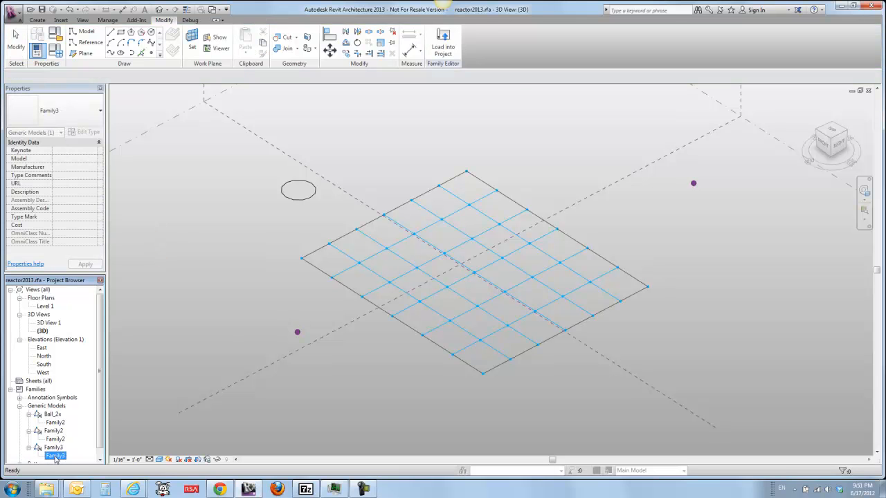
{"action": "left_click_drag", "start_coordinate": [234, 348], "coordinate": [273, 257]}
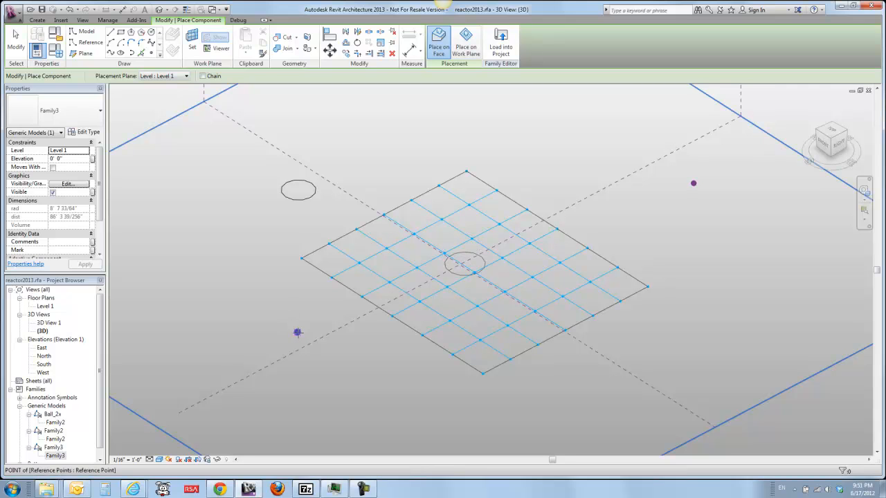
{"action": "left_click", "coordinate": [358, 262]}
{"action": "key", "text": "Escape"}
{"action": "key", "text": "Escape"}
- Move the front reference point farther away from the divided surface to test the hosted circle
{"action": "left_click_drag", "start_coordinate": [260, 310], "coordinate": [357, 400]}
{"action": "left_click_drag", "start_coordinate": [297, 333], "coordinate": [270, 352]}
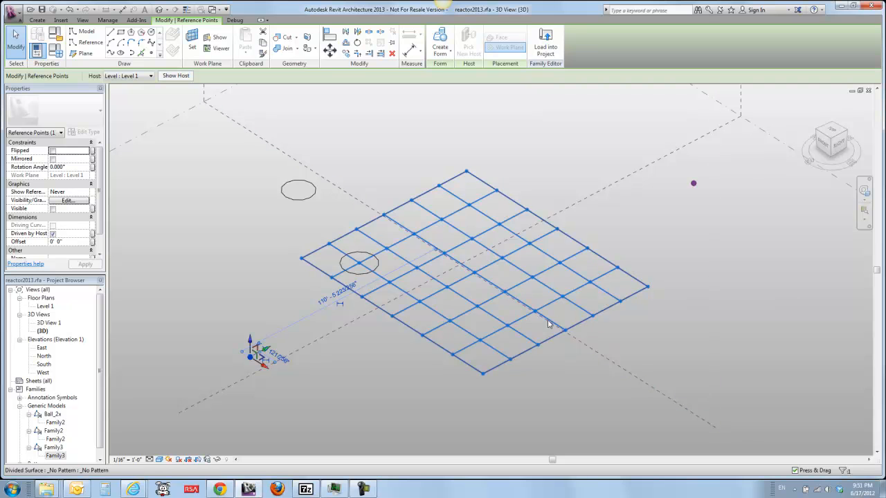
{"action": "left_click", "coordinate": [340, 393]}
- Repeat the Family3 component hosted on the surface node across the whole divided surface
{"action": "left_click", "coordinate": [360, 274]}
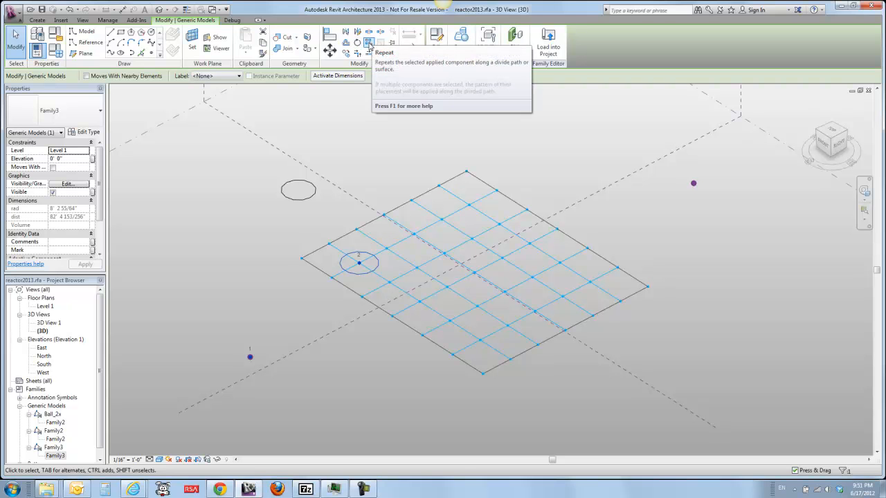
{"action": "left_click", "coordinate": [370, 43]}
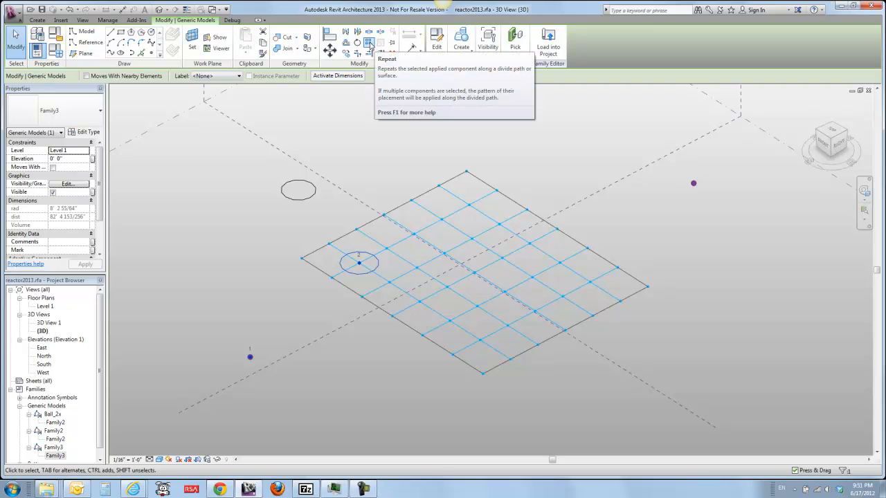
{"action": "left_click", "coordinate": [370, 44]}
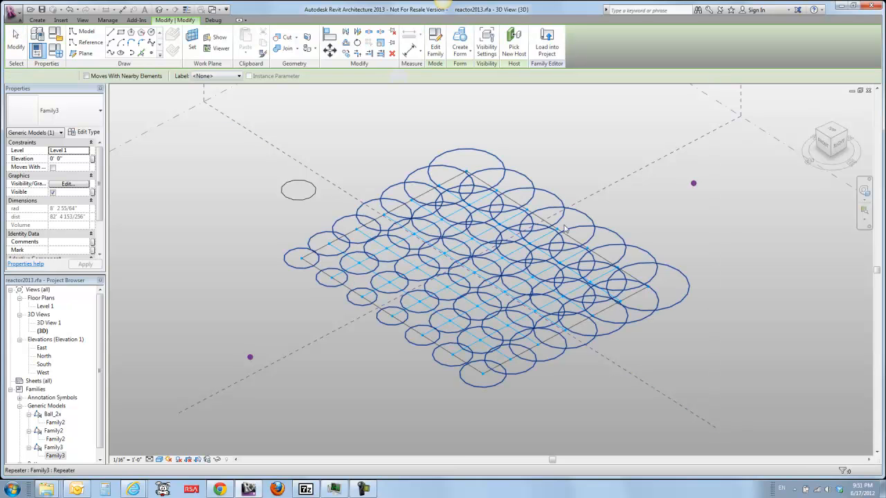
- Move the front reference point into the middle of the divided surface to test the repeated circles
{"action": "key", "text": "Escape"}
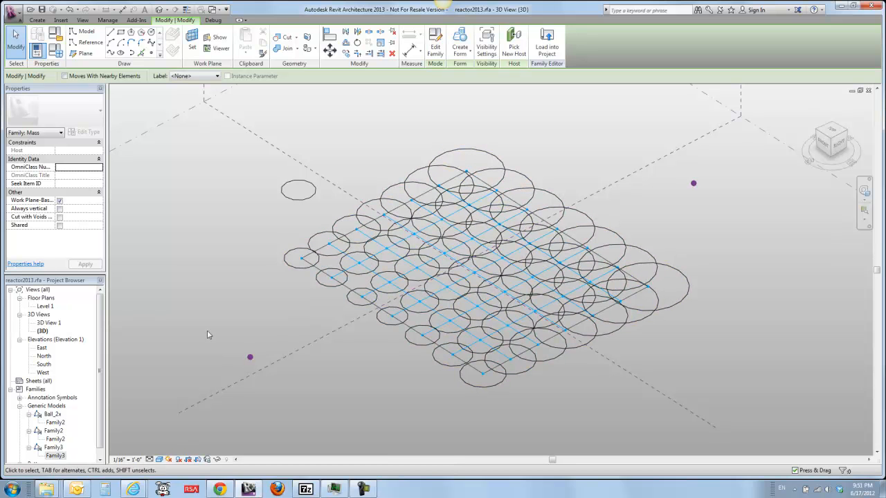
{"action": "left_click_drag", "start_coordinate": [193, 307], "coordinate": [319, 410]}
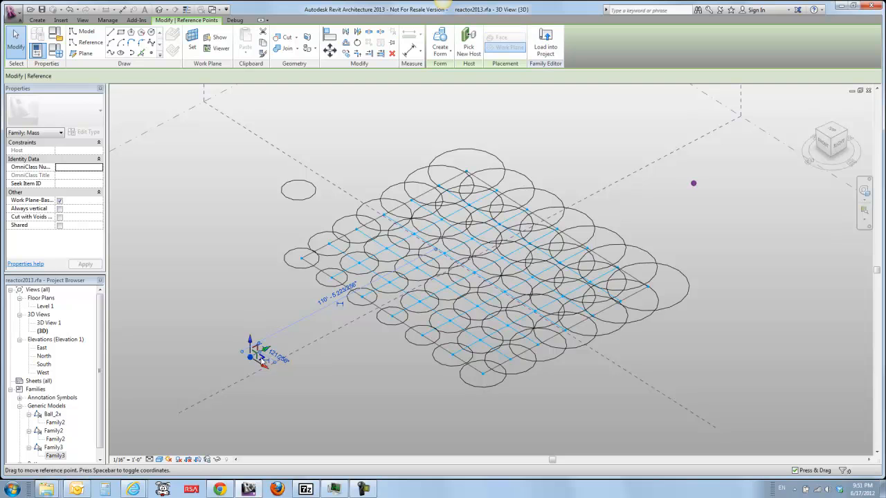
{"action": "left_click_drag", "start_coordinate": [263, 359], "coordinate": [480, 294]}
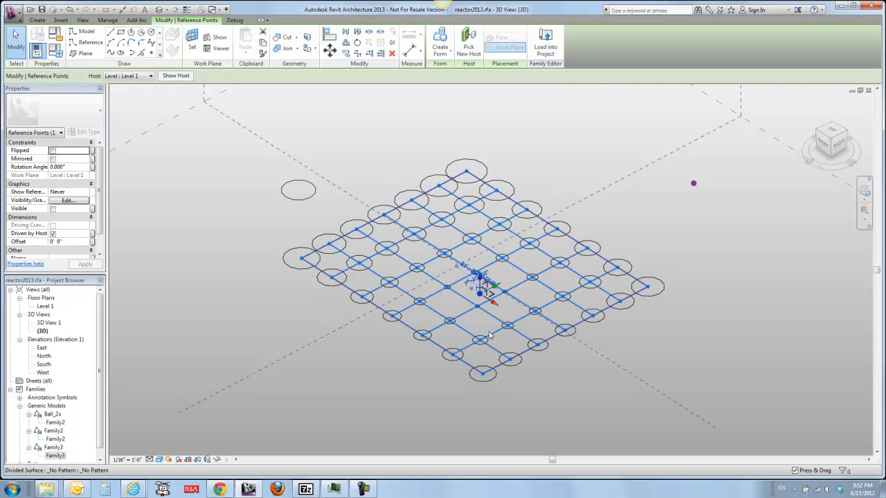
{"action": "left_click", "coordinate": [397, 365]}
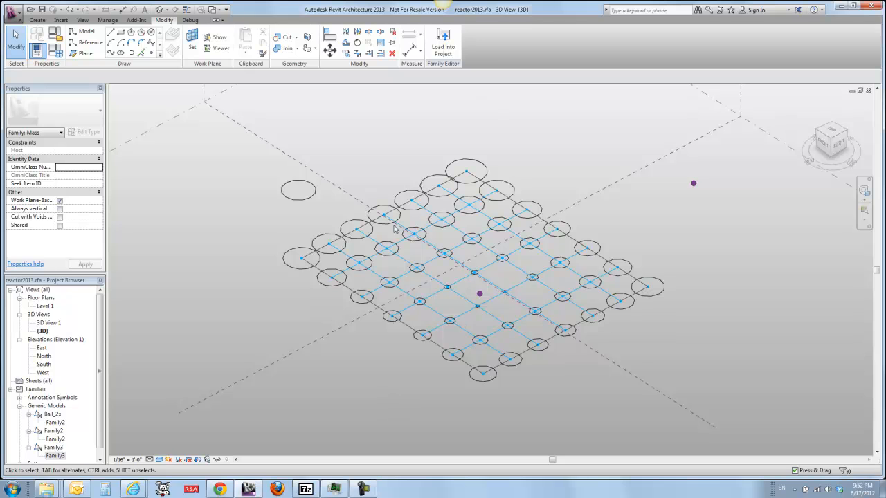
- Move the reference point from the middle of the divided surface back out in front of it
{"action": "left_click_drag", "start_coordinate": [383, 422], "coordinate": [539, 280]}
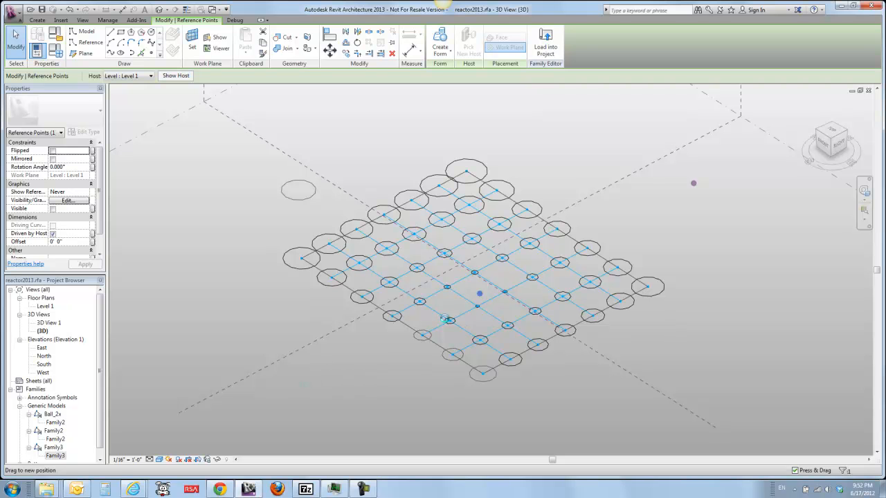
{"action": "left_click_drag", "start_coordinate": [377, 352], "coordinate": [370, 351]}
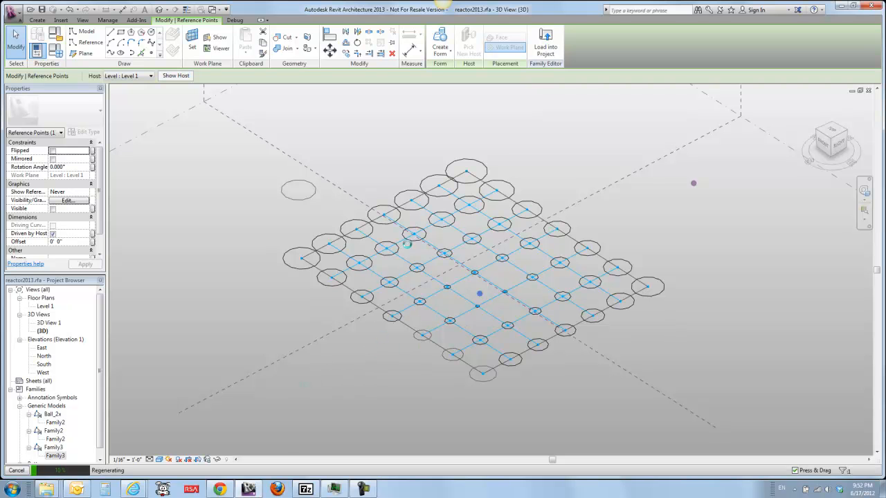
{"action": "left_click", "coordinate": [220, 303]}
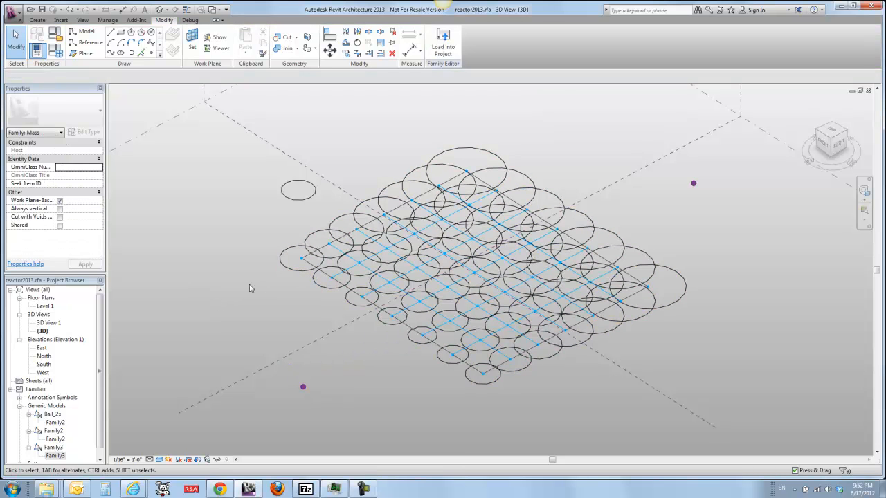
- Place a Ball_2x Family2 component on Level 1 behind the divided surface using three placement points
{"action": "left_click", "coordinate": [54, 423]}
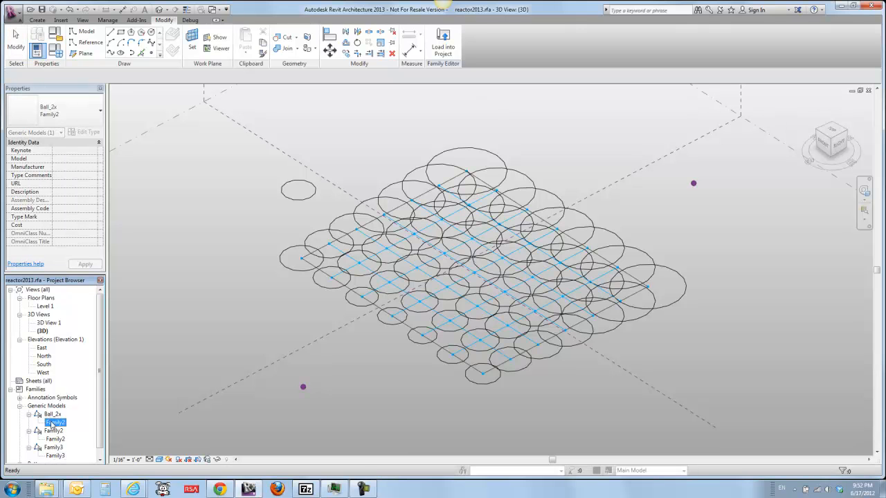
{"action": "left_click_drag", "start_coordinate": [52, 424], "coordinate": [211, 290]}
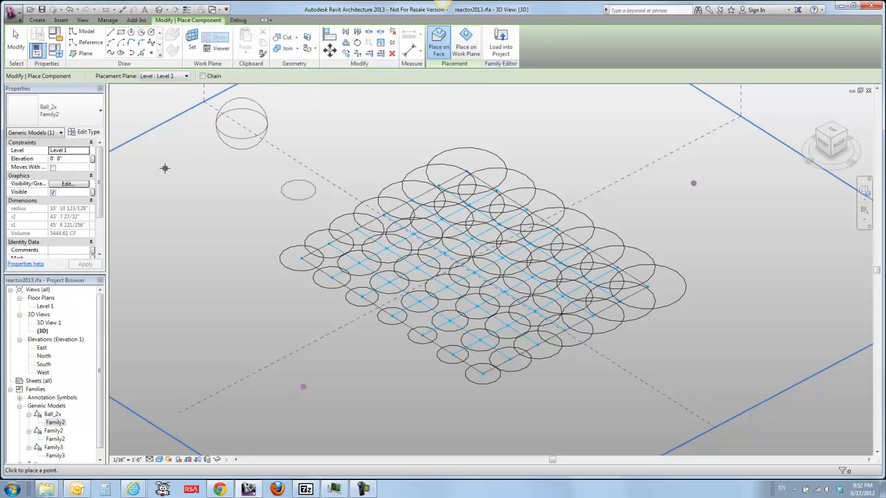
{"action": "left_click", "coordinate": [165, 168]}
{"action": "left_click", "coordinate": [226, 132]}
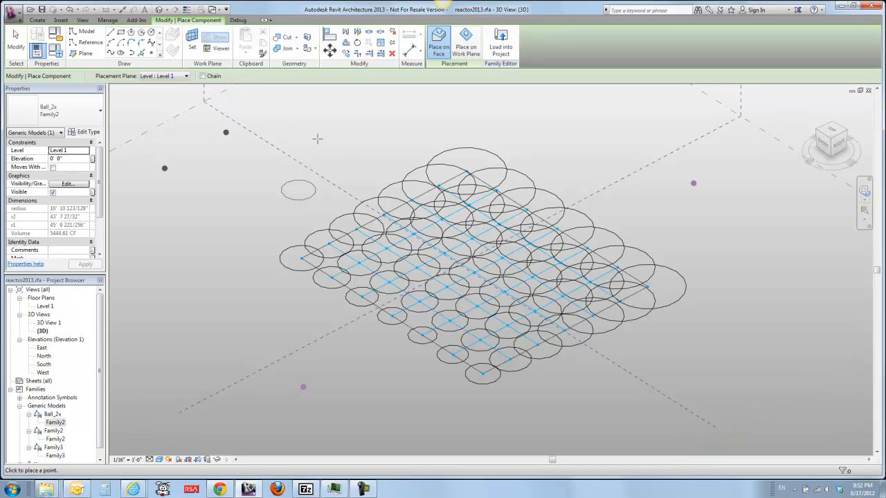
{"action": "left_click", "coordinate": [360, 141]}
{"action": "key", "text": "Escape"}
{"action": "key", "text": "Escape"}
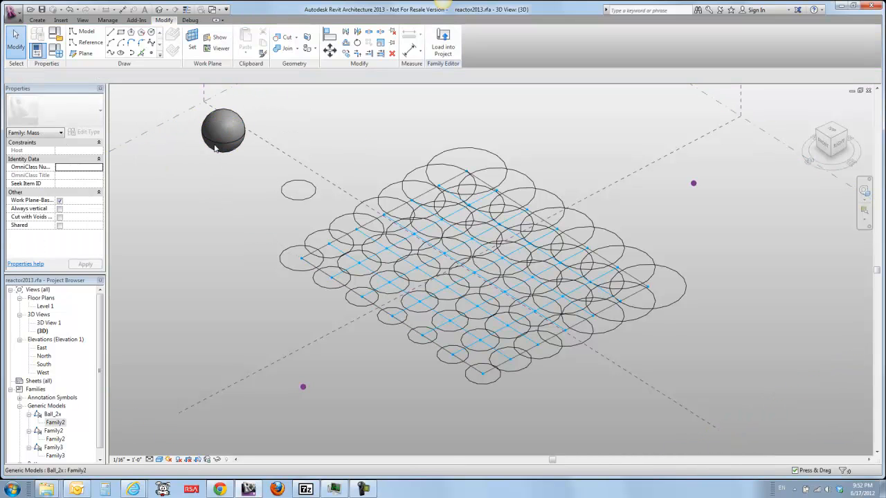
- Move the sphere's first placement point farther away and its third point closer to test how the radius reacts
{"action": "left_click", "coordinate": [164, 168]}
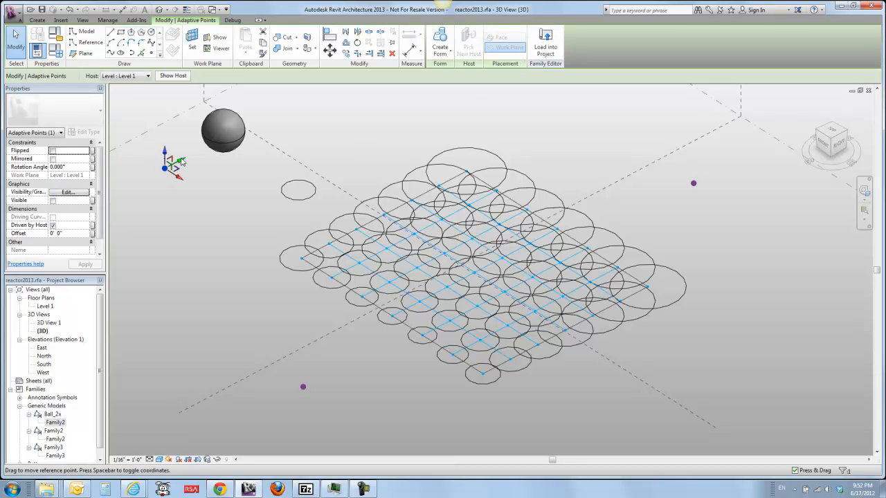
{"action": "left_click_drag", "start_coordinate": [163, 170], "coordinate": [123, 190]}
{"action": "left_click", "coordinate": [360, 141]}
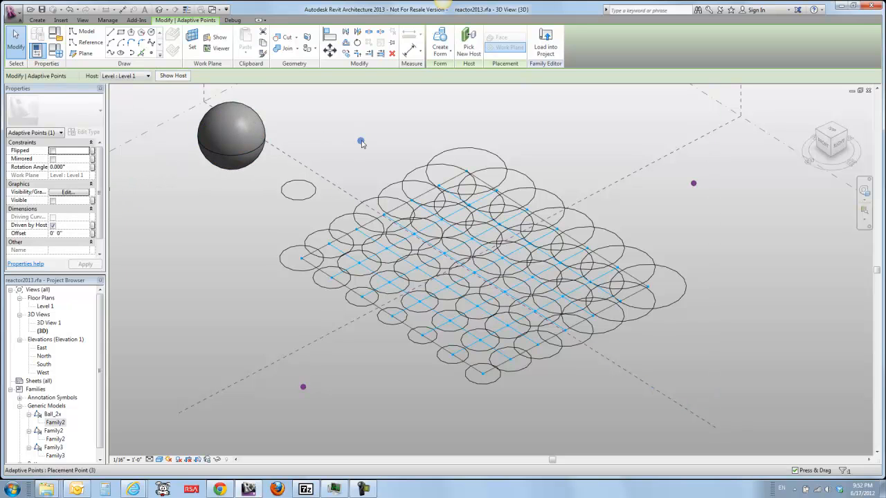
{"action": "left_click_drag", "start_coordinate": [371, 142], "coordinate": [330, 138]}
{"action": "left_click", "coordinate": [318, 142]}
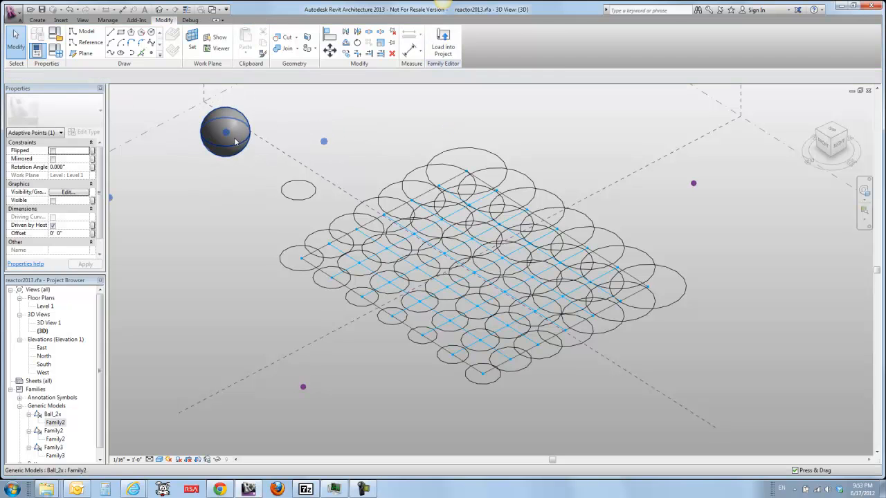
- Open the Ball_2x family for editing and temporarily hide the sphere to examine its points and reporting dimensions
{"action": "left_click", "coordinate": [324, 141]}
{"action": "left_click", "coordinate": [437, 44]}
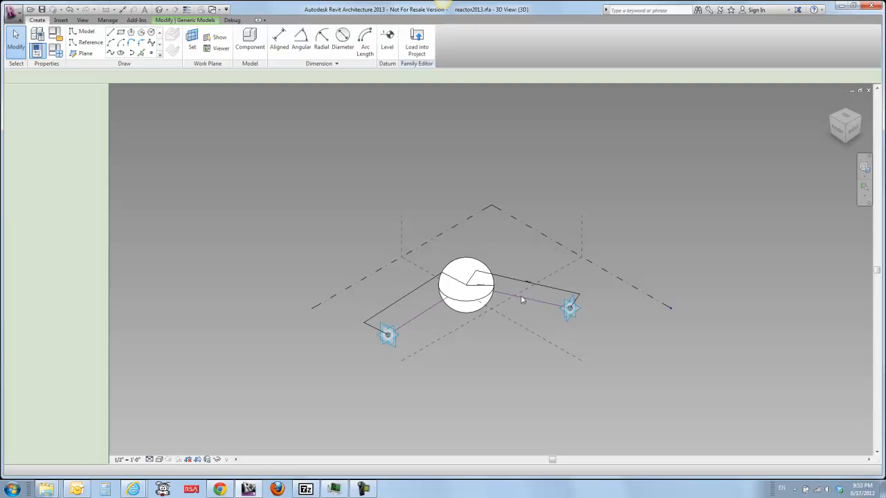
{"action": "scroll", "coordinate": [507, 306], "scroll_direction": "up", "scroll_amount": 4}
{"action": "scroll", "coordinate": [507, 306], "scroll_direction": "up", "scroll_amount": 1}
{"action": "left_click", "coordinate": [416, 322]}
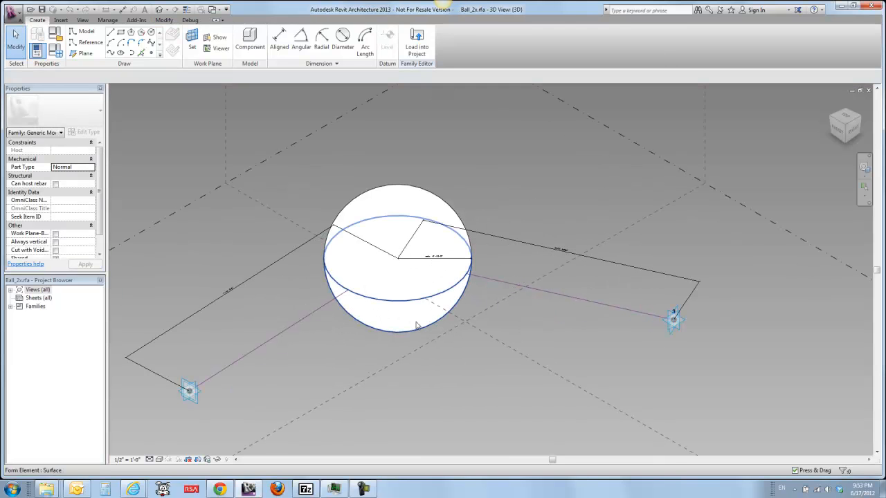
{"action": "left_click_drag", "start_coordinate": [385, 352], "coordinate": [370, 320]}
{"action": "left_click", "coordinate": [217, 459]}
{"action": "left_click", "coordinate": [244, 436]}
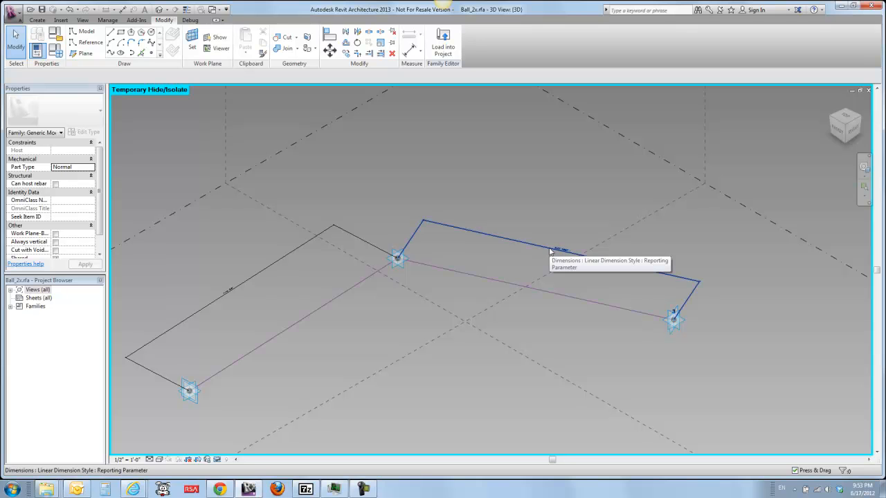
- Review the radius formula in Ball_2x's family types, close them without changes, and return to reactor2013.rfa
{"action": "left_click", "coordinate": [55, 51]}
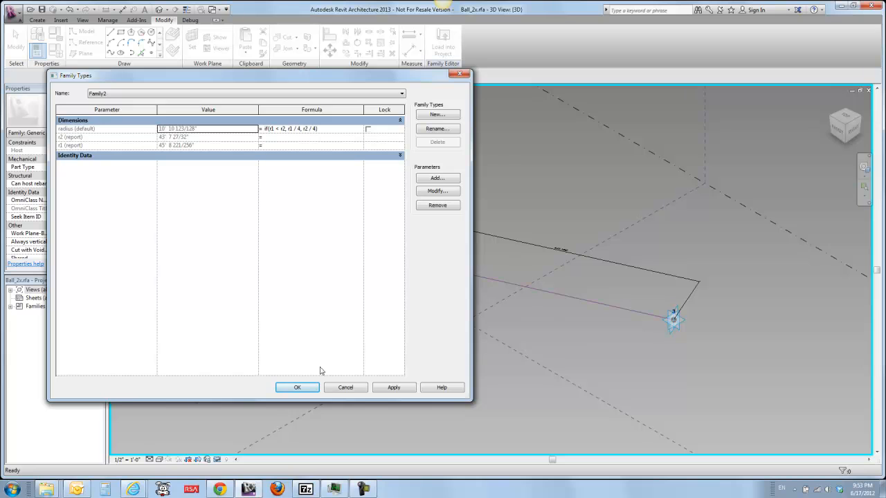
{"action": "left_click", "coordinate": [346, 389]}
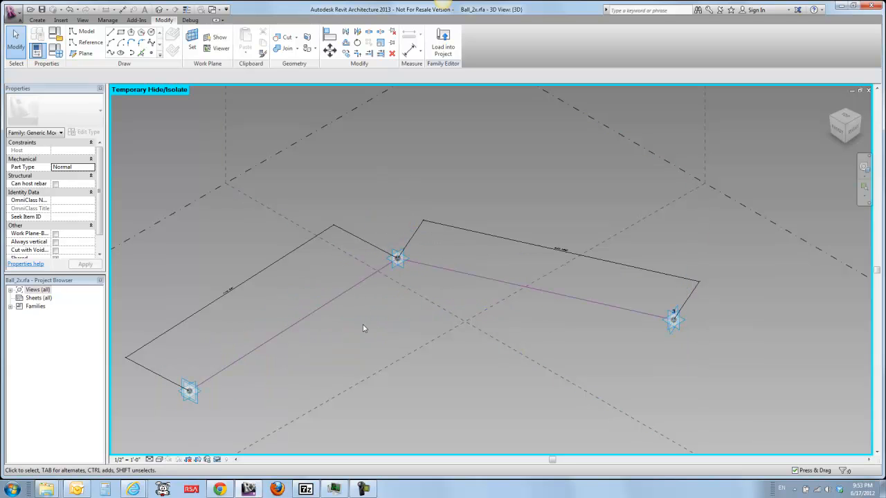
{"action": "key", "text": "ctrl+Tab"}
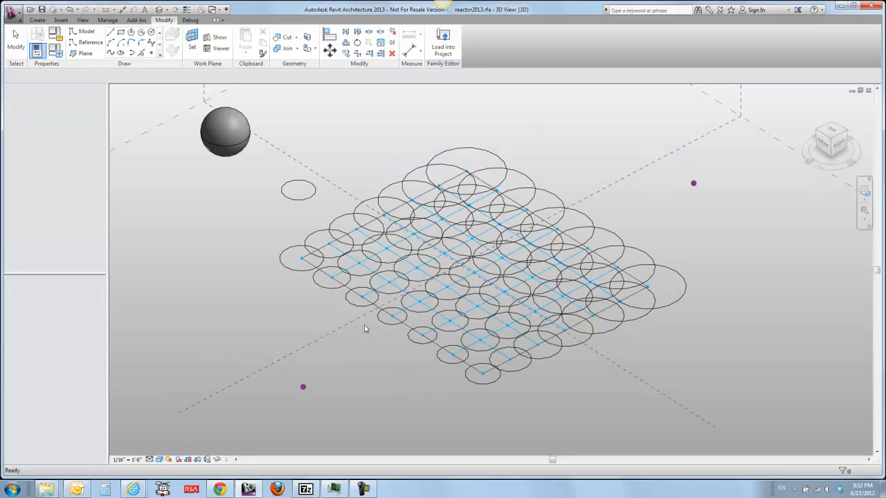
- Delete the repeated circles and rehost the Ball_2x component on the front reference point, a surface node and the back reference point
{"action": "left_click", "coordinate": [314, 279]}
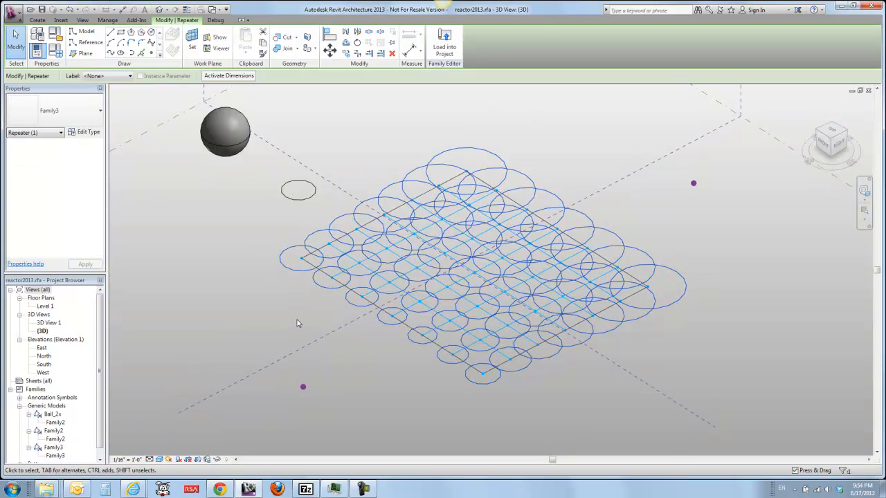
{"action": "key", "text": "Delete"}
{"action": "left_click", "coordinate": [223, 132]}
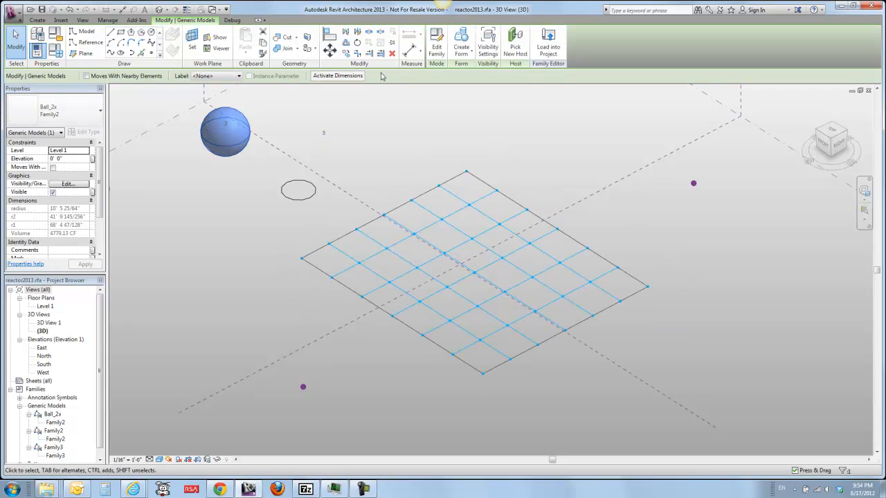
{"action": "left_click", "coordinate": [513, 47]}
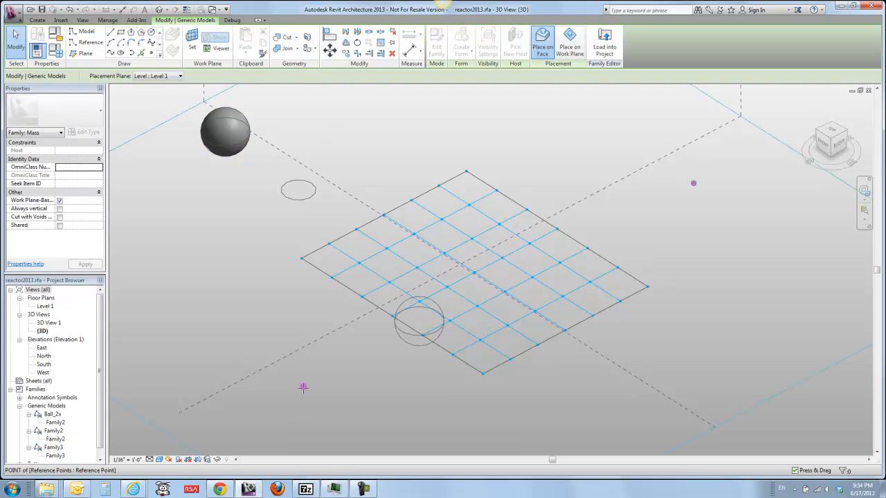
{"action": "left_click", "coordinate": [358, 264]}
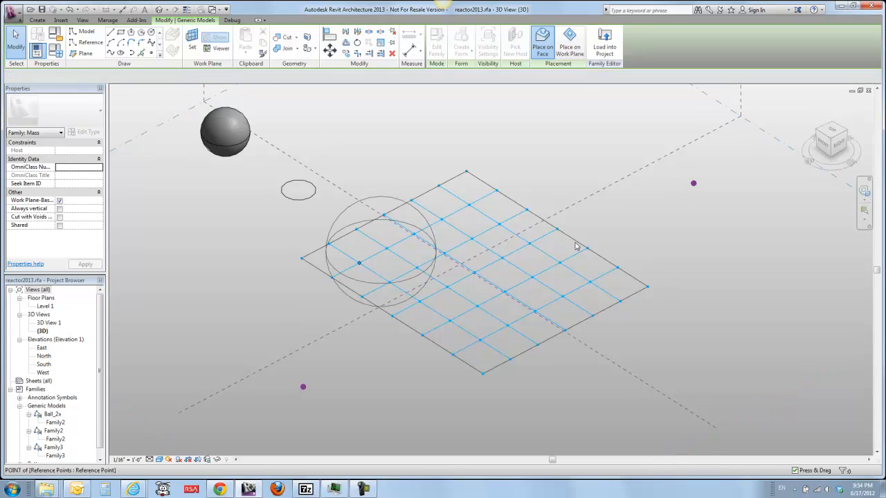
- Repeat the Ball_2x component across all nodes of the divided surface
{"action": "left_click", "coordinate": [378, 235]}
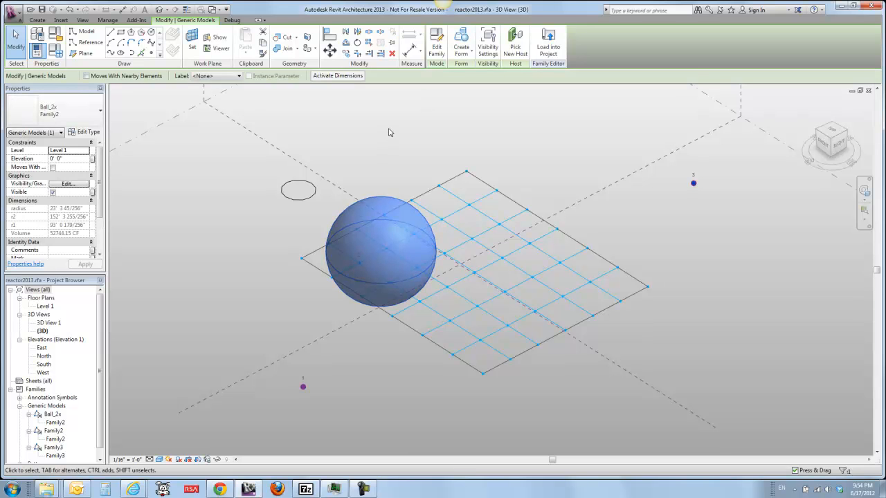
{"action": "left_click", "coordinate": [369, 43]}
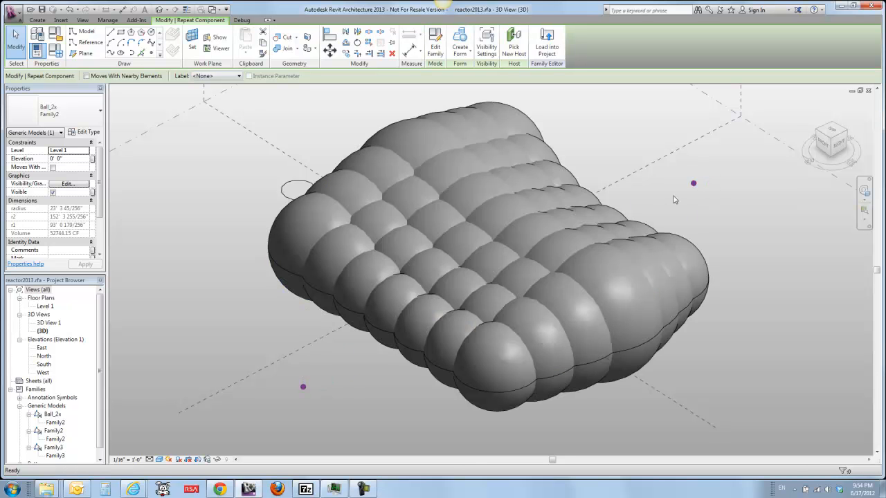
{"action": "middle_click_drag", "start_coordinate": [257, 339], "coordinate": [339, 265], "text": "shift"}
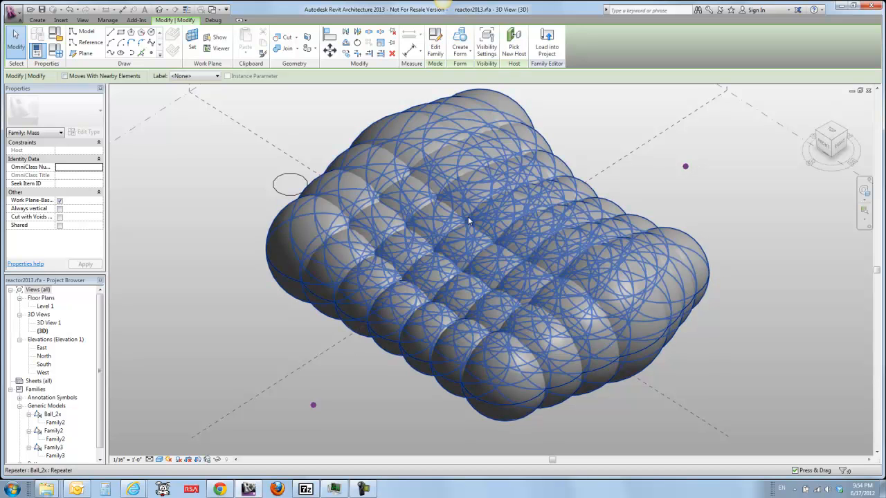
- Move the front reference point onto the front part of the divided surface so the nearby spheres react
{"action": "left_click_drag", "start_coordinate": [217, 344], "coordinate": [338, 434]}
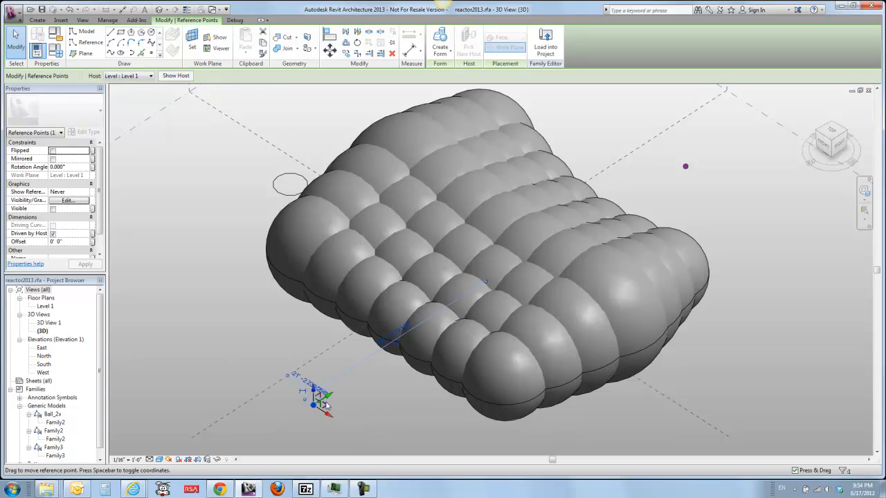
{"action": "left_click_drag", "start_coordinate": [501, 316], "coordinate": [749, 238]}
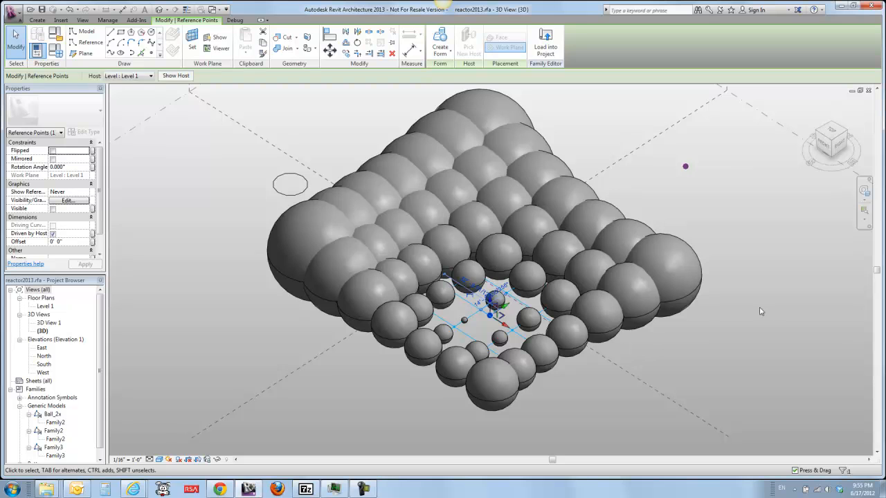
{"action": "key", "text": "Escape"}
- Move the back reference point onto the rear part of the divided surface so the nearby spheres react
{"action": "left_click_drag", "start_coordinate": [605, 112], "coordinate": [761, 229]}
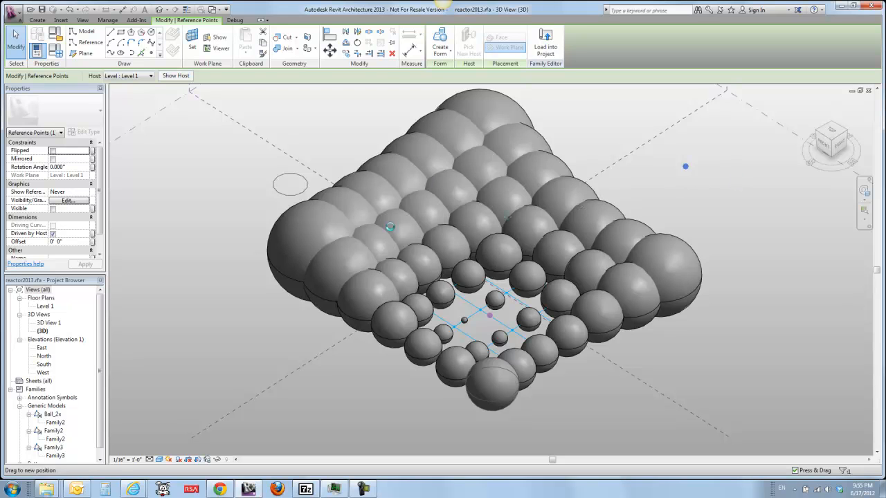
{"action": "left_click_drag", "start_coordinate": [305, 230], "coordinate": [538, 264]}
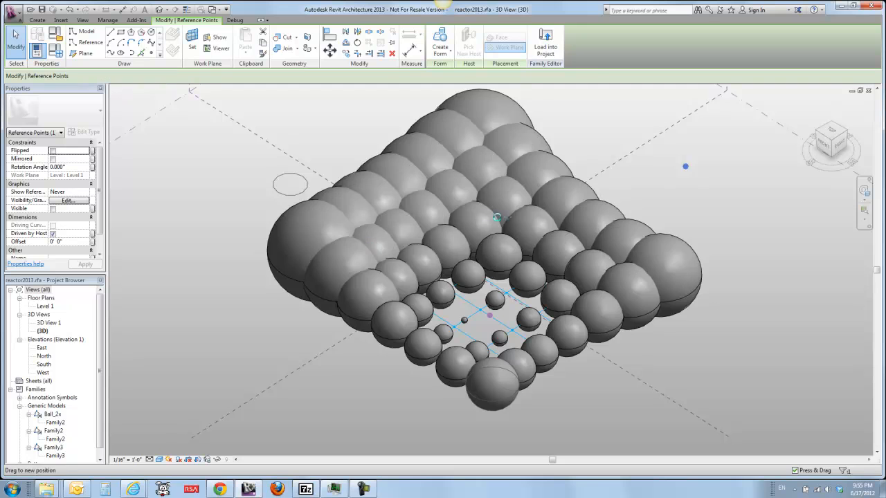
{"action": "left_click", "coordinate": [714, 249]}
- Select the front reference point among the repeated spheres
{"action": "middle_click_drag", "start_coordinate": [717, 297], "coordinate": [741, 341], "text": "shift"}
{"action": "middle_click_drag", "start_coordinate": [402, 397], "coordinate": [360, 363], "text": "shift"}
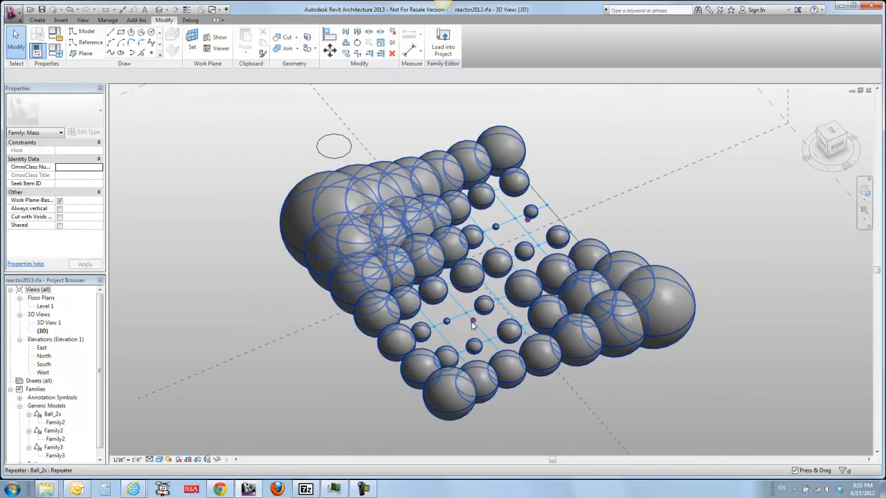
{"action": "left_click_drag", "start_coordinate": [351, 385], "coordinate": [508, 272]}
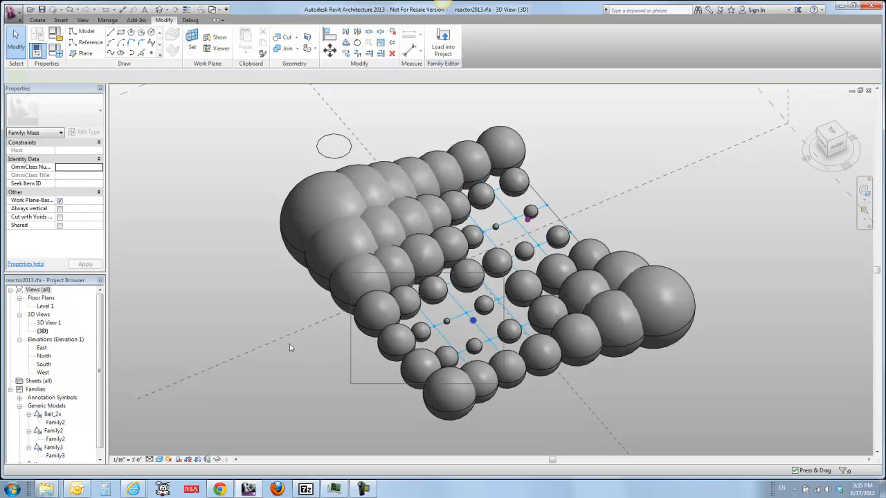